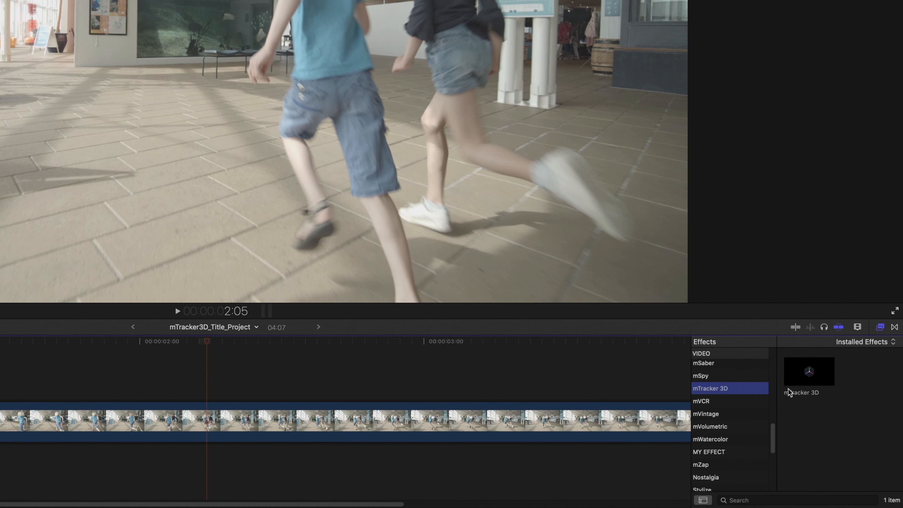
Step: Apply the mTracker 3D effect to the Aquarium clip and show its settings in the inspector
drag(812, 375, 429, 427)
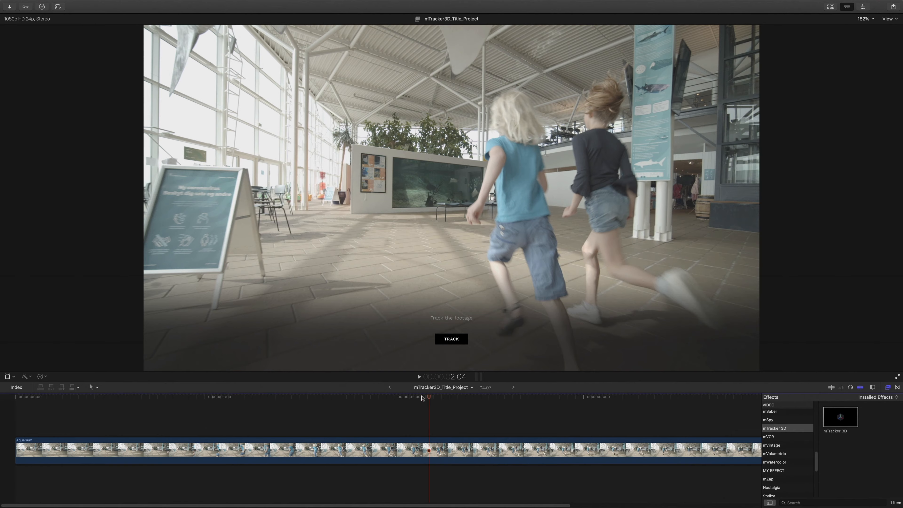
drag(422, 396, 437, 415)
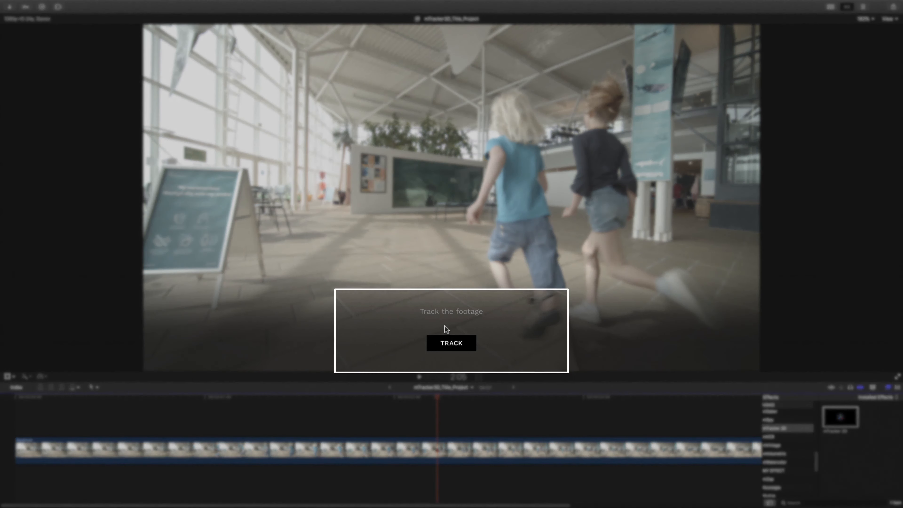
click(864, 7)
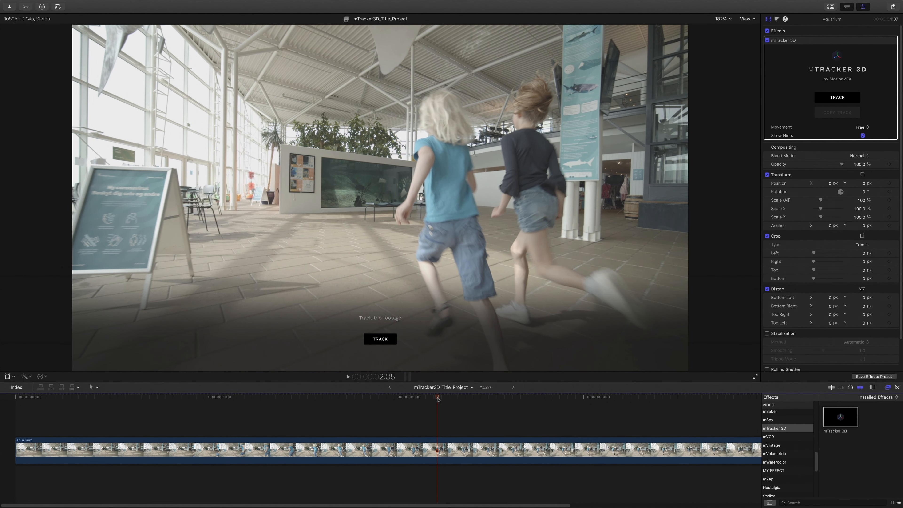
Step: With the playhead at 2:17, disable mTracker 3D and add the Draw Mask effect to the Aquarium clip
drag(436, 399, 596, 407)
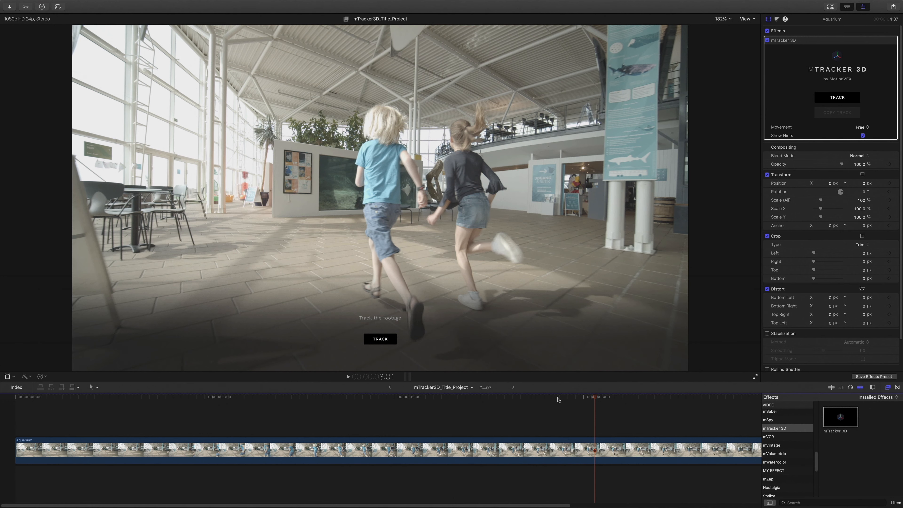
drag(560, 399, 528, 422)
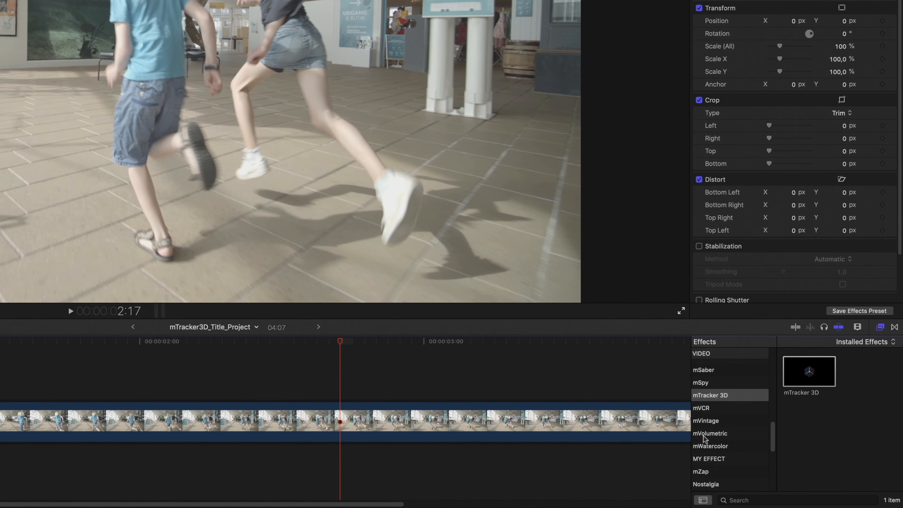
scroll(771, 461, up, 5)
scroll(703, 436, up, 5)
click(702, 439)
drag(809, 373, 449, 419)
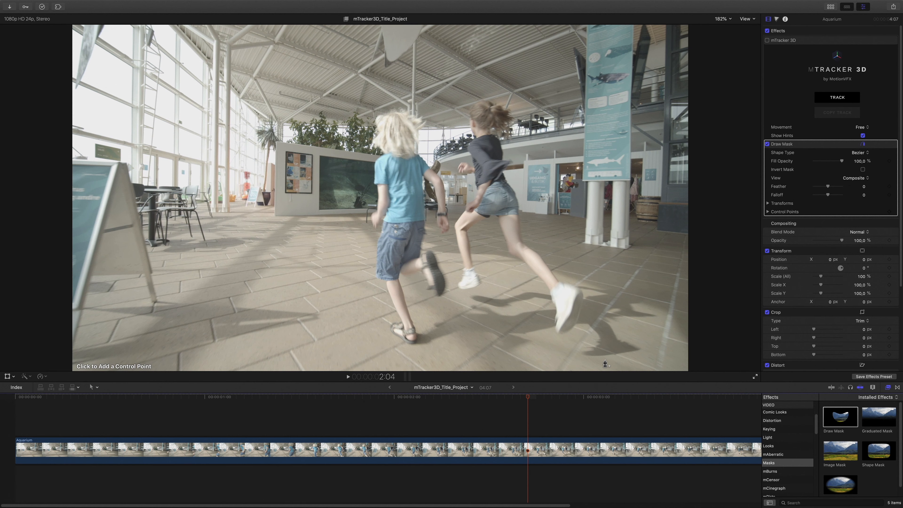
Step: Draw a closed six-point linear mask around the two running children and their shadows
click(660, 357)
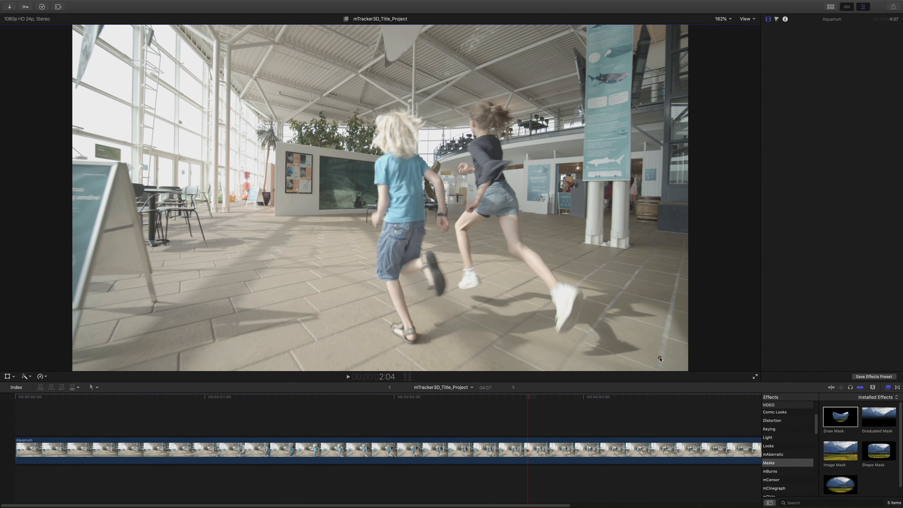
click(518, 96)
click(566, 256)
click(655, 269)
click(660, 357)
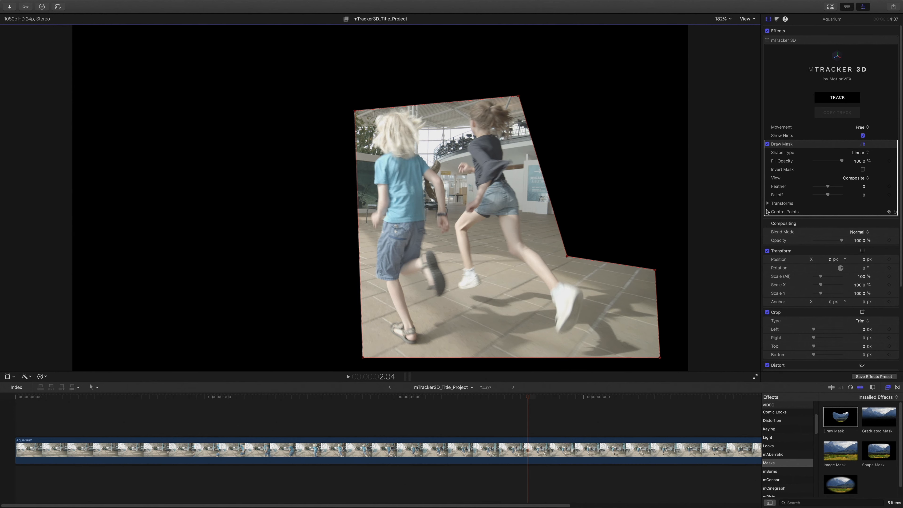
Step: Keyframe the mask's control points, then at 2:12 move its upper and lower corners to follow the children
click(767, 212)
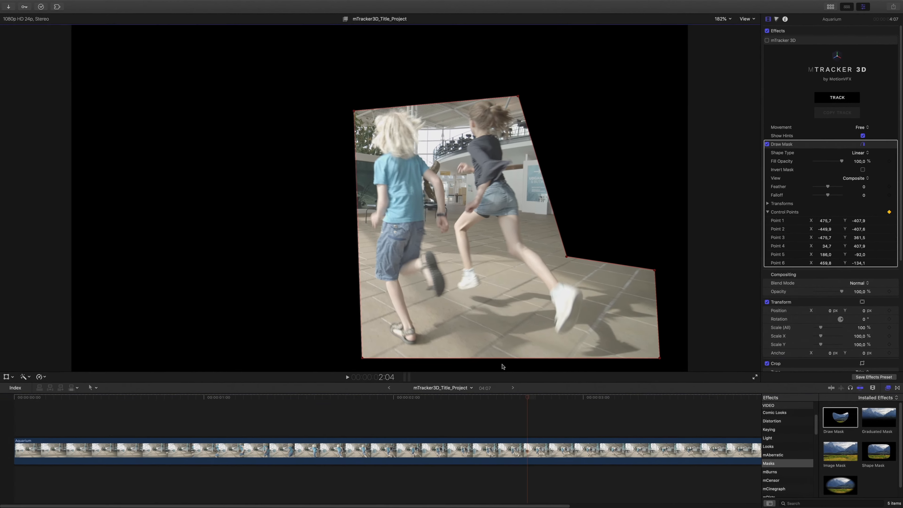
click(495, 397)
drag(80, 166, 76, 128)
drag(518, 96, 541, 96)
drag(352, 85, 374, 87)
mouse_move(363, 357)
mouse_down()
mouse_move(376, 354)
mouse_move(367, 363)
mouse_up()
drag(659, 357, 662, 377)
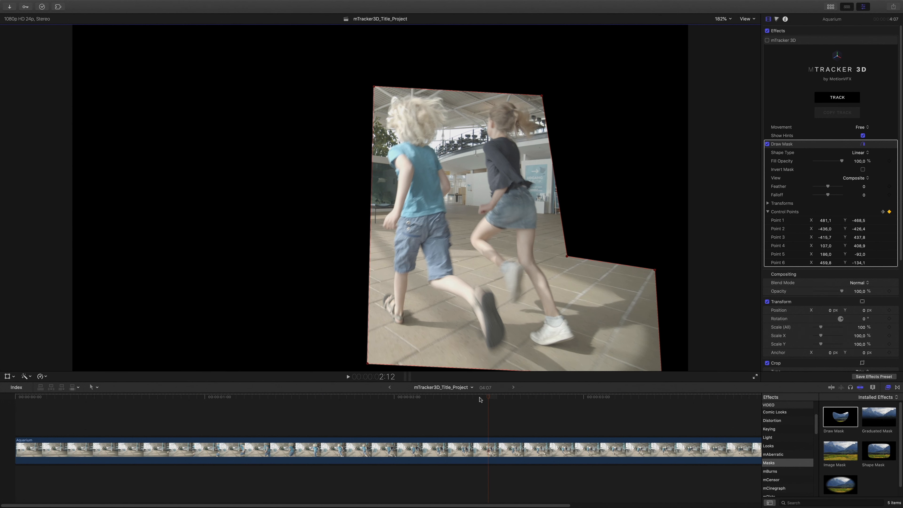
Step: At 2:09, shift the mask's two upper corners and lower-left corner to fit the children
click(730, 19)
click(729, 62)
drag(487, 397, 465, 397)
drag(514, 114, 529, 105)
drag(375, 106, 388, 107)
drag(369, 334, 382, 347)
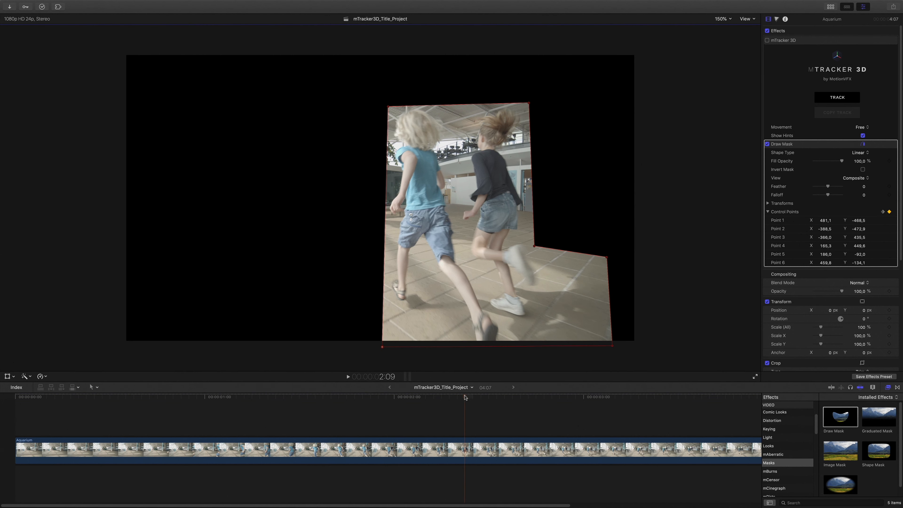
Step: Continue keyframing the mask back to 2:03, extending its right-side points around the girl and her trailing leg
drag(464, 396, 449, 397)
drag(534, 246, 543, 241)
drag(529, 105, 530, 97)
drag(448, 397, 418, 397)
drag(612, 345, 646, 348)
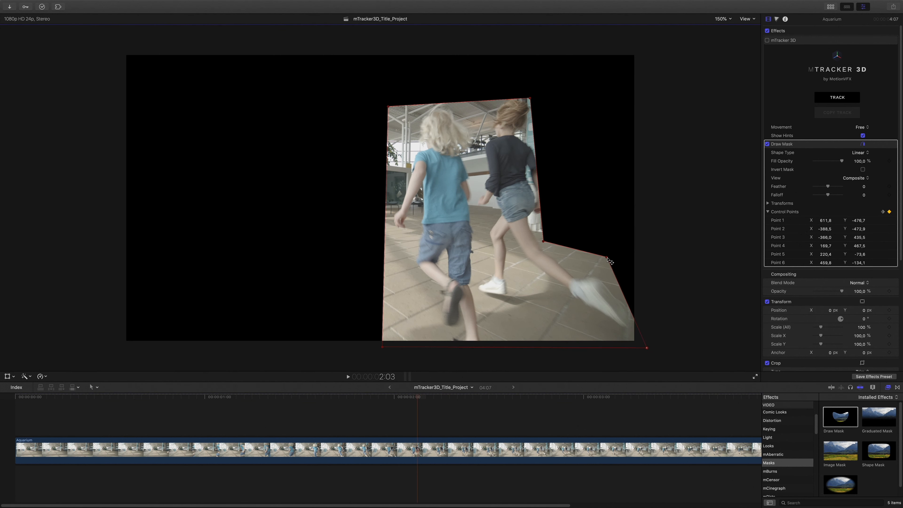
drag(606, 258, 627, 280)
drag(530, 97, 543, 76)
drag(544, 241, 559, 240)
Step: Around 2:00 and a few frames earlier, reshape the mask's upper corners and right-side points around the children
drag(418, 397, 395, 397)
drag(559, 240, 608, 220)
drag(387, 106, 401, 95)
drag(395, 397, 370, 397)
drag(543, 76, 575, 70)
drag(607, 220, 618, 166)
drag(627, 280, 584, 233)
drag(402, 95, 399, 82)
Step: About halfway between 2:00 and 1:00, push a right-side mask point out of frame and refit the other points
drag(370, 396, 323, 397)
drag(584, 233, 671, 236)
drag(400, 83, 432, 77)
drag(382, 347, 421, 342)
drag(576, 70, 602, 45)
drag(612, 161, 605, 155)
Step: Working back towards 1:00, move the mask's left edge and right-side point to follow the children out of frame
drag(322, 397, 284, 397)
drag(432, 77, 486, 54)
drag(605, 154, 660, 142)
drag(421, 342, 431, 343)
drag(283, 397, 236, 396)
drag(486, 54, 525, 53)
drag(432, 343, 485, 345)
Step: Before 1:00, slide the mask's left edge rightward until the whole mask sits outside the frame
drag(236, 397, 185, 397)
drag(485, 345, 586, 348)
drag(525, 53, 582, 54)
drag(186, 397, 86, 397)
drag(582, 54, 637, 54)
drag(586, 349, 640, 349)
Step: Correct the mask's upper-left corner on two frames between 1:00 and 2:00 to cover the boy's head
drag(147, 397, 261, 398)
drag(505, 53, 492, 54)
drag(260, 397, 314, 398)
drag(454, 67, 434, 63)
Step: At 3:01, move the mask's left corners, upper-right corner and right-side points to fit the children
drag(308, 397, 595, 398)
drag(359, 118, 341, 117)
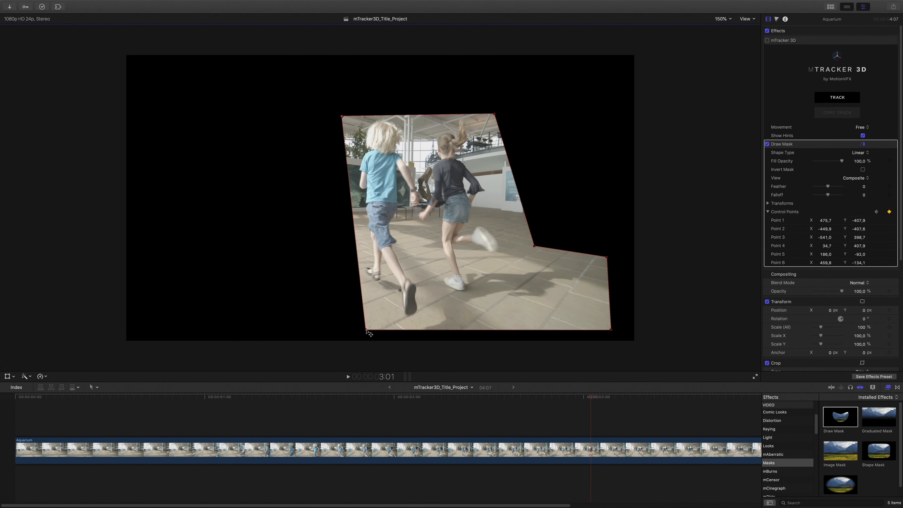
drag(366, 329, 353, 318)
drag(534, 246, 508, 242)
drag(494, 113, 477, 111)
drag(606, 257, 600, 275)
Step: At 3:10, pull in the mask's lower-right corner and shift both left corners around the children
drag(594, 397, 662, 397)
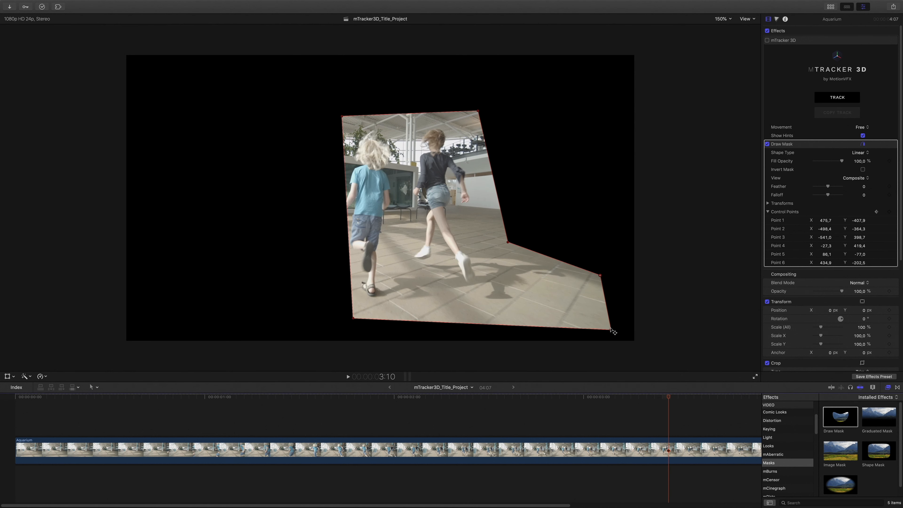
drag(610, 330, 567, 297)
drag(342, 116, 325, 131)
drag(353, 318, 338, 310)
Step: Near 4:00, tighten the mask's right-side points and lower corners around the now more distant children
drag(662, 398, 717, 398)
scroll(717, 398, right, 10)
drag(461, 398, 516, 398)
drag(478, 111, 436, 122)
drag(508, 242, 460, 246)
drag(599, 275, 504, 265)
drag(567, 298, 479, 284)
drag(338, 310, 337, 301)
Step: Near 1:18, raise the mask's upper right-side point to cover the girl's arm
drag(516, 397, 91, 399)
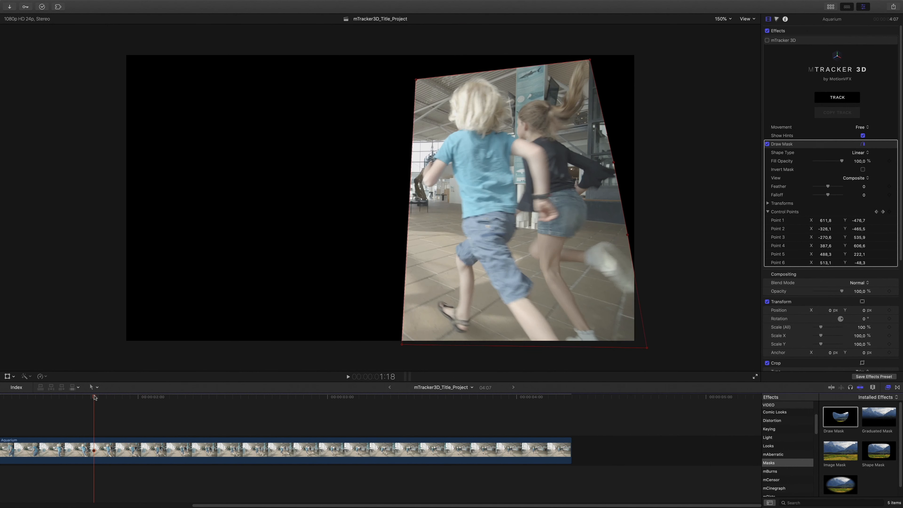
drag(608, 210, 622, 163)
drag(80, 399, 38, 399)
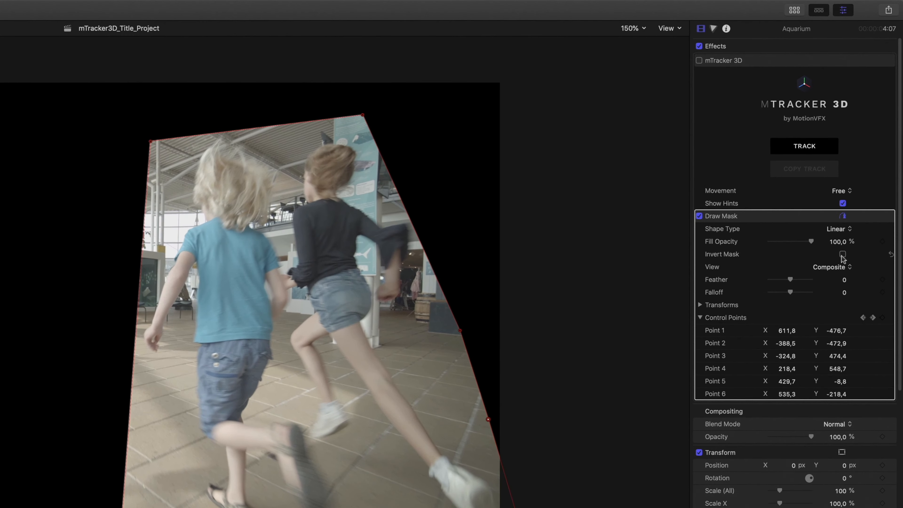
Step: Invert the mask and nudge its lower-left corner outward
click(863, 169)
drag(315, 413, 478, 415)
drag(341, 349, 336, 350)
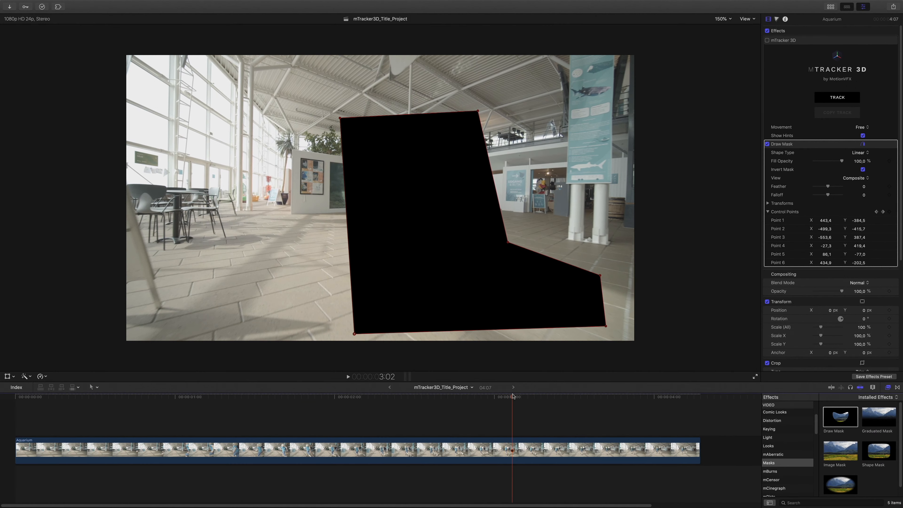
Step: Return to the clip's start, select the Aquarium clip and place Draw Mask above mTracker 3D in its effects
mouse_move(481, 411)
mouse_down()
mouse_move(505, 421)
mouse_move(625, 403)
mouse_move(600, 402)
mouse_move(686, 401)
mouse_move(11, 398)
mouse_up()
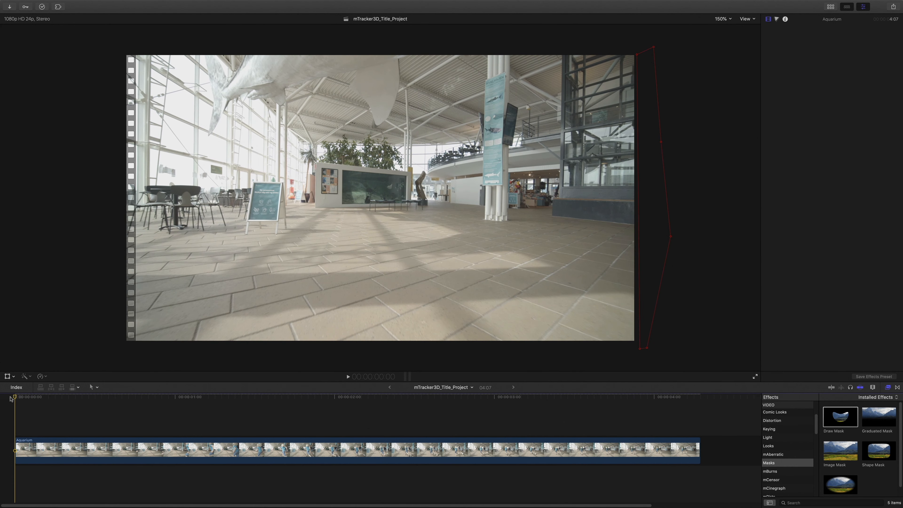
click(186, 461)
click(191, 451)
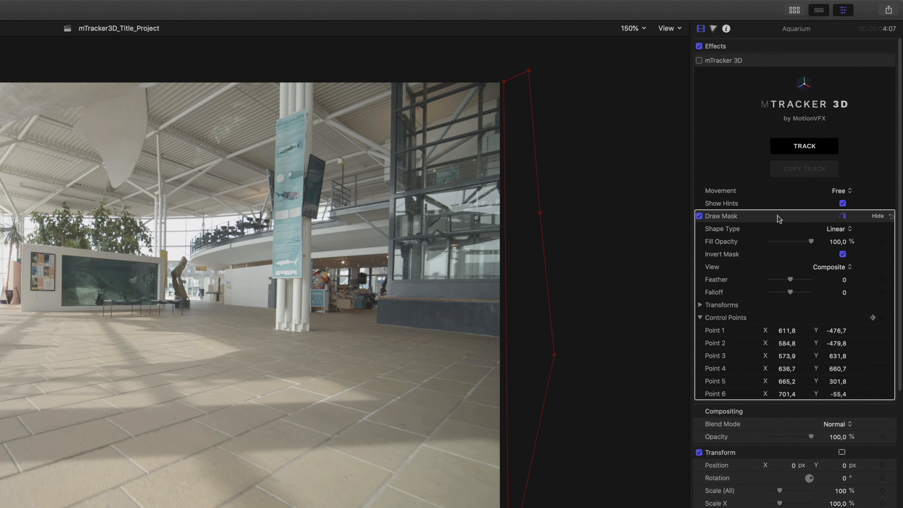
drag(777, 215, 772, 53)
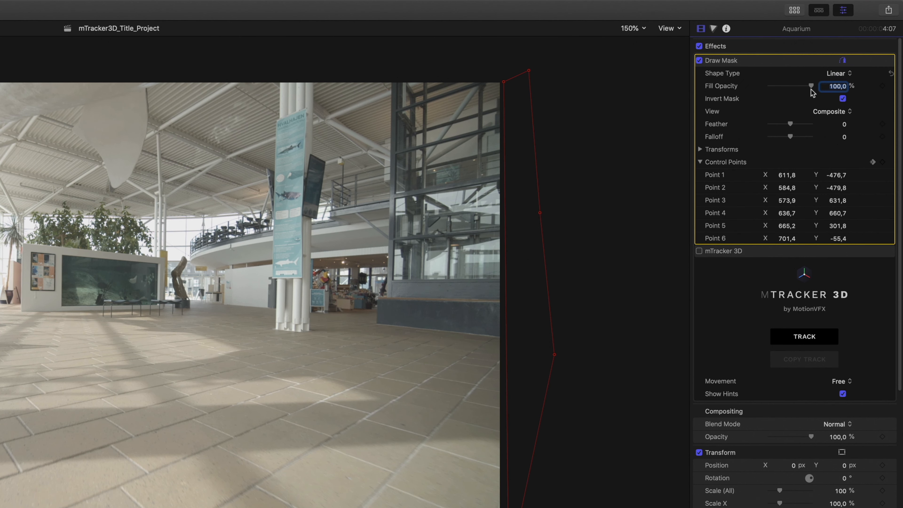
Step: Enable mTracker 3D again and track the masked footage
click(770, 251)
click(699, 251)
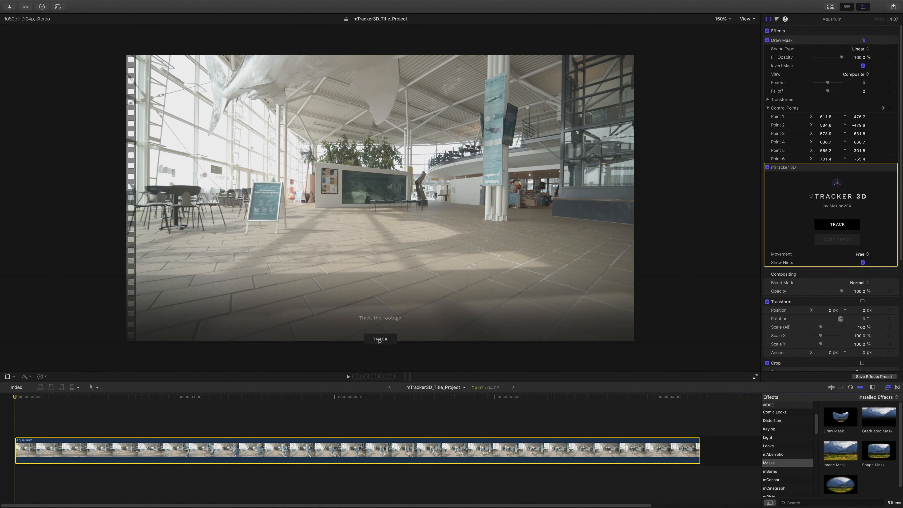
click(380, 339)
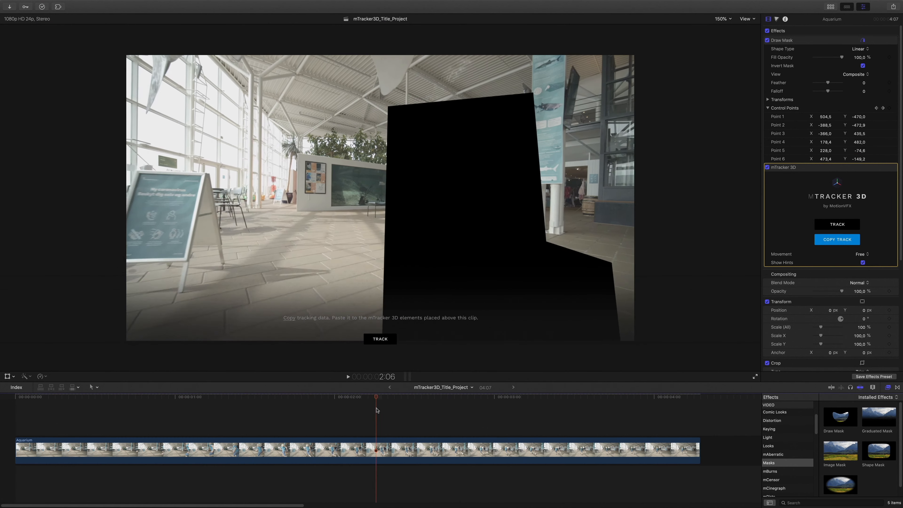
Step: Disable the Draw Mask effect, hide the effects browser and copy the tracking data
click(767, 40)
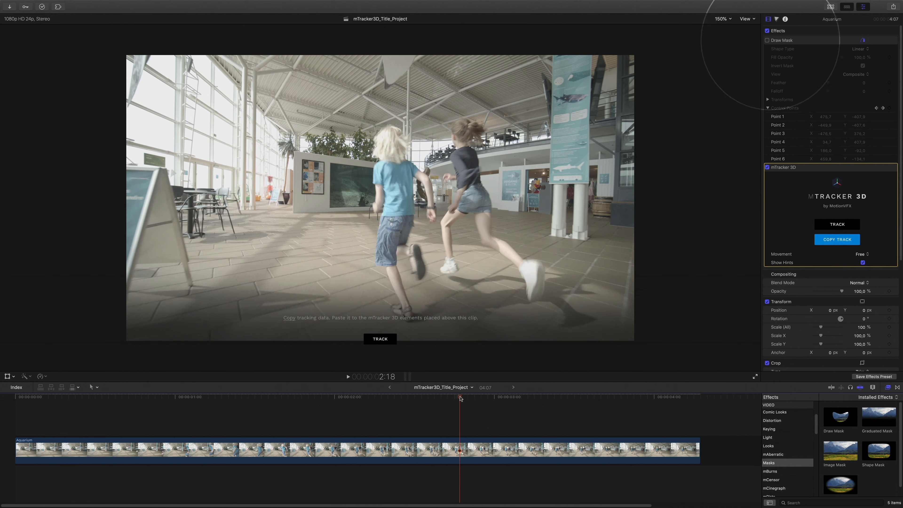
key(super+5)
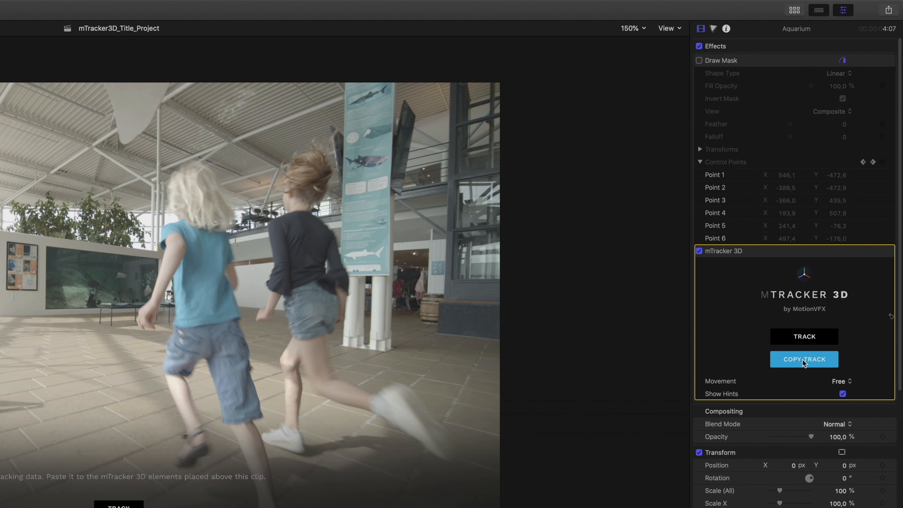
click(804, 360)
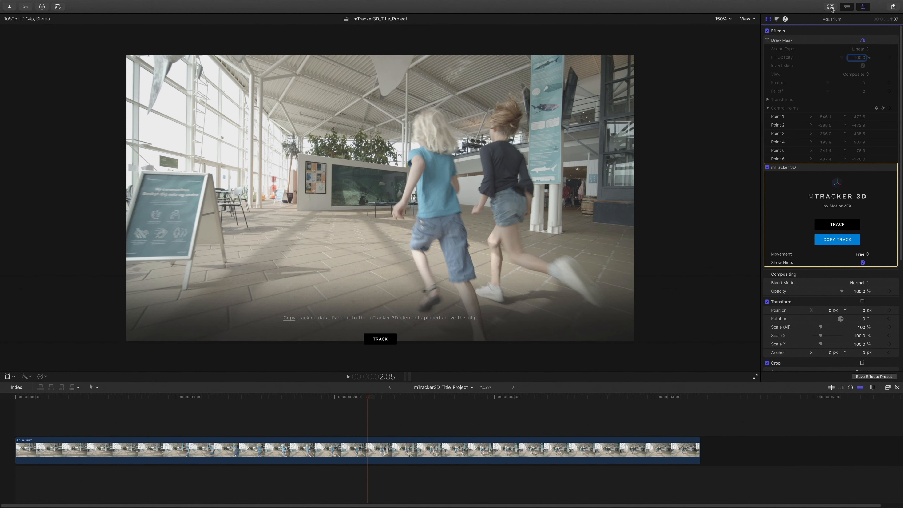
Step: Open the titles browser and show the installed titles in the mTracker 3D category
click(830, 7)
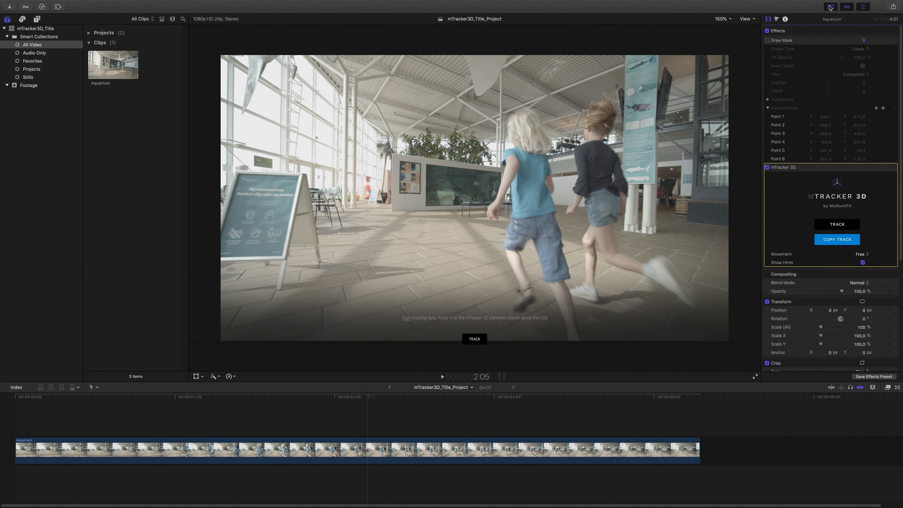
click(37, 19)
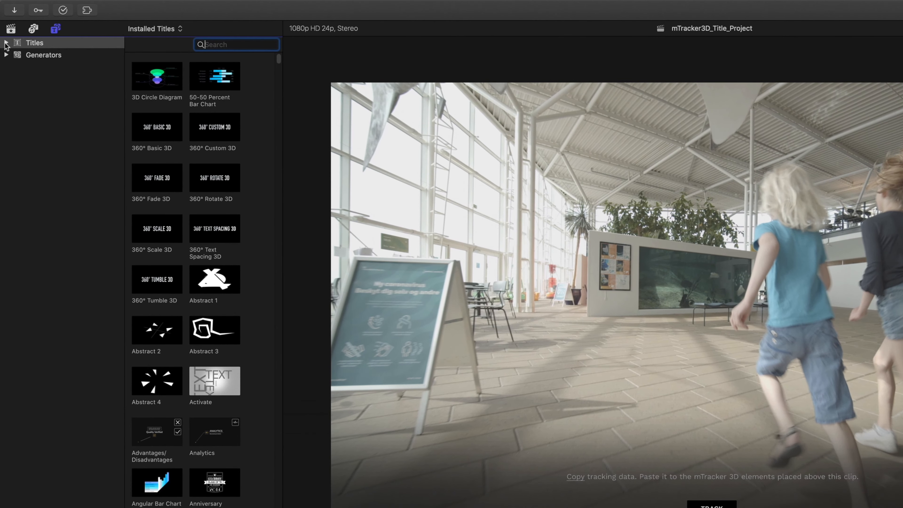
click(6, 43)
scroll(74, 181, down, 20)
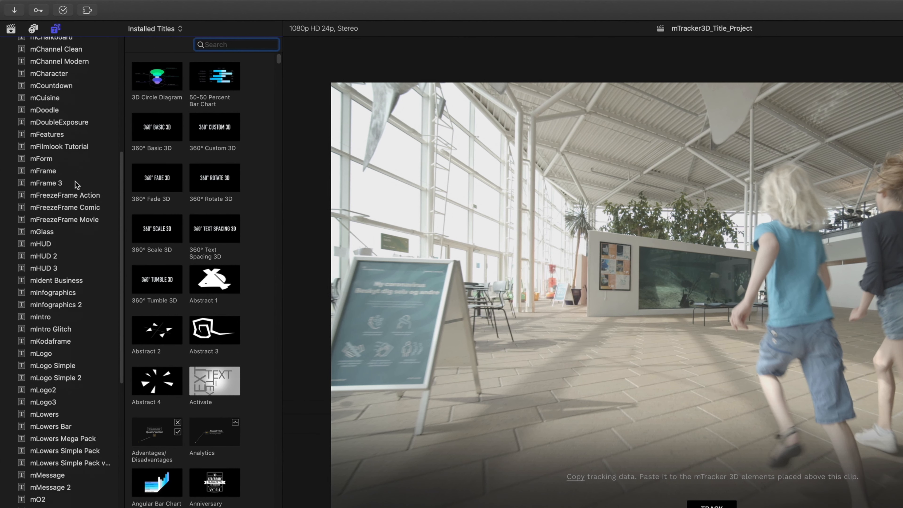
scroll(76, 184, down, 3)
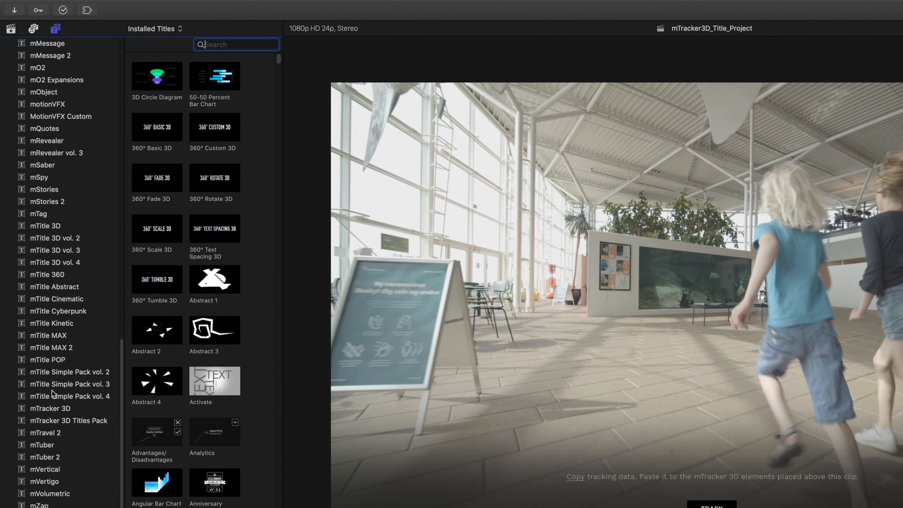
click(50, 409)
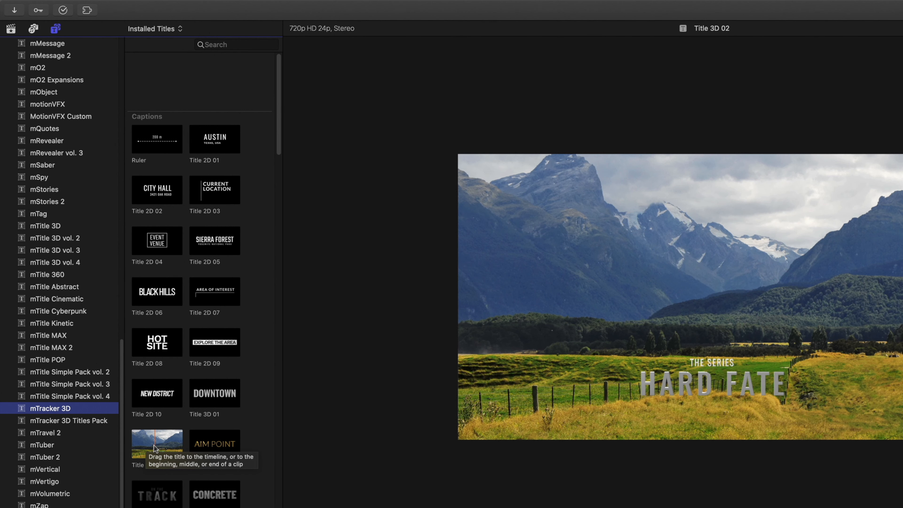
Step: Look through the titles in the mTracker 3D Titles Pack with the category list hidden
click(50, 424)
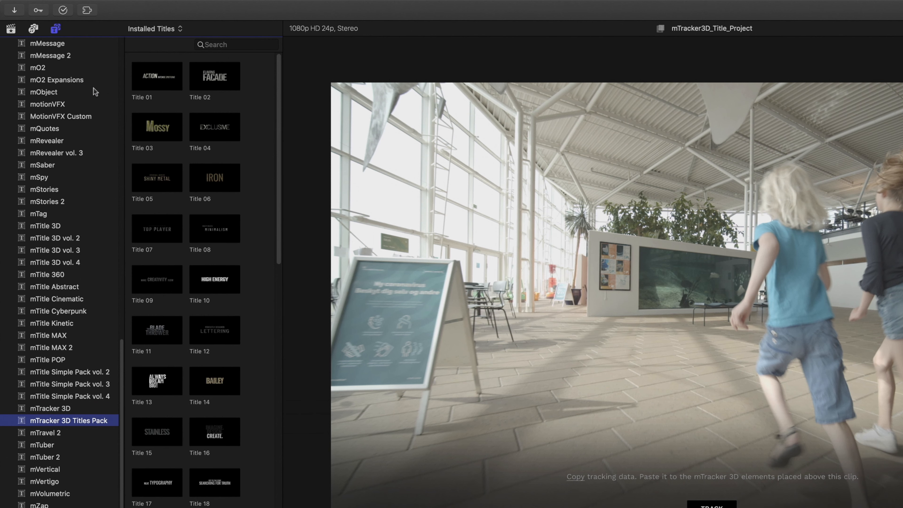
click(56, 30)
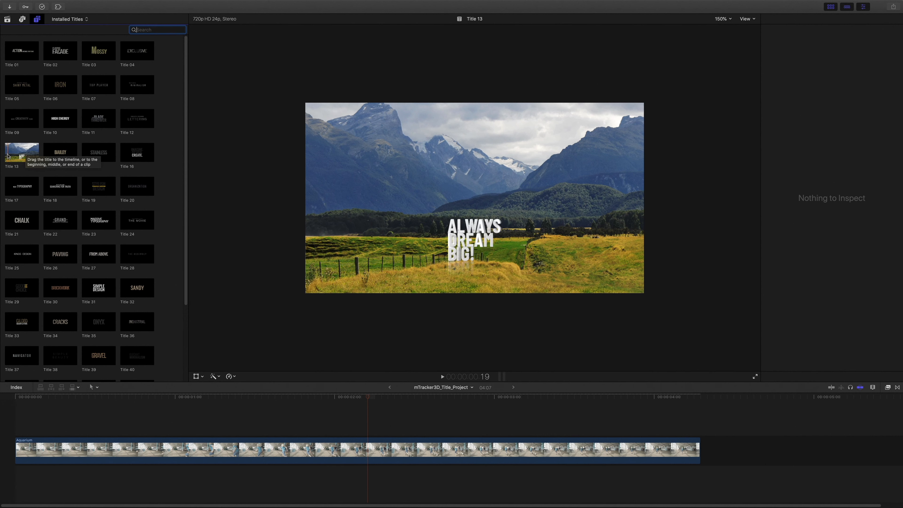
scroll(59, 156, down, 3)
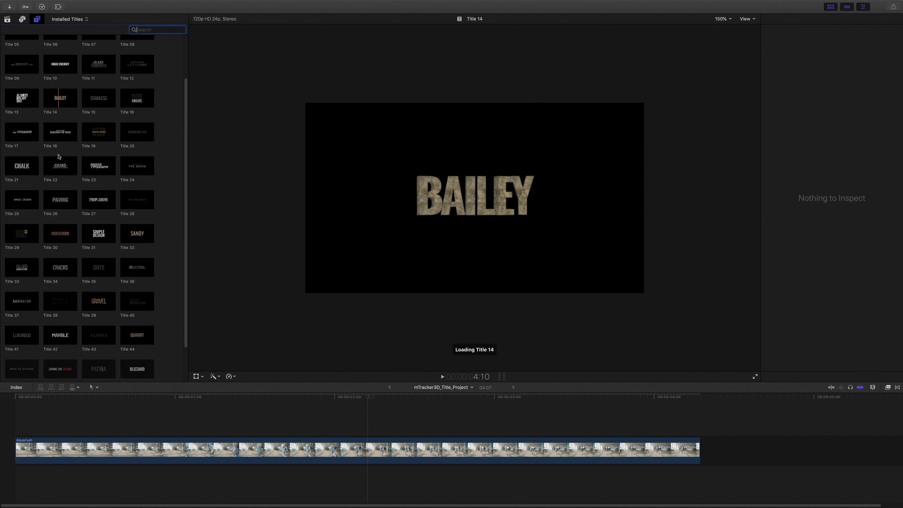
scroll(59, 157, down, 2)
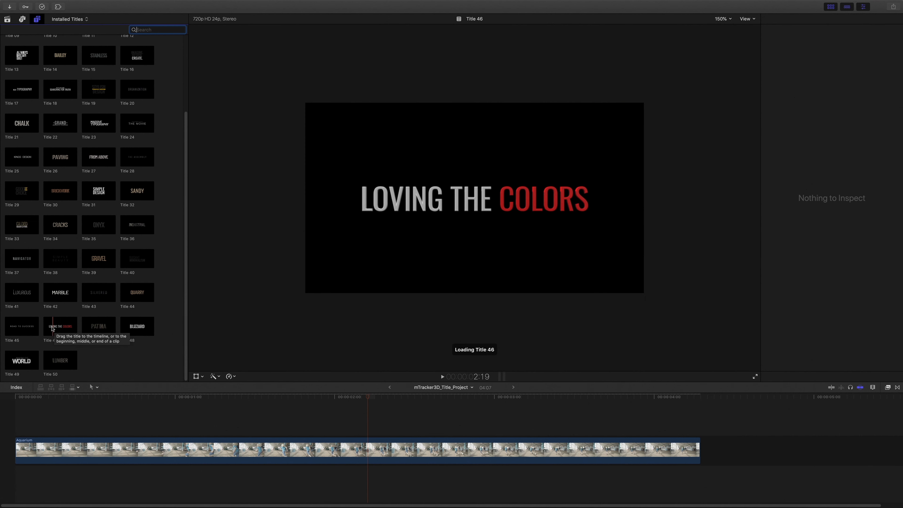
scroll(57, 250, up, 5)
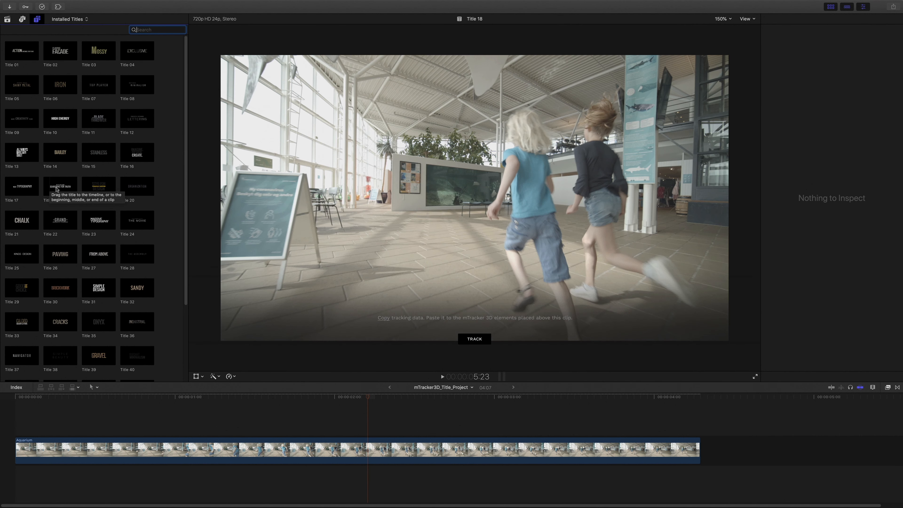
Step: Place Title 18 above the Aquarium clip from its start and cut it off at the clip's end
click(52, 191)
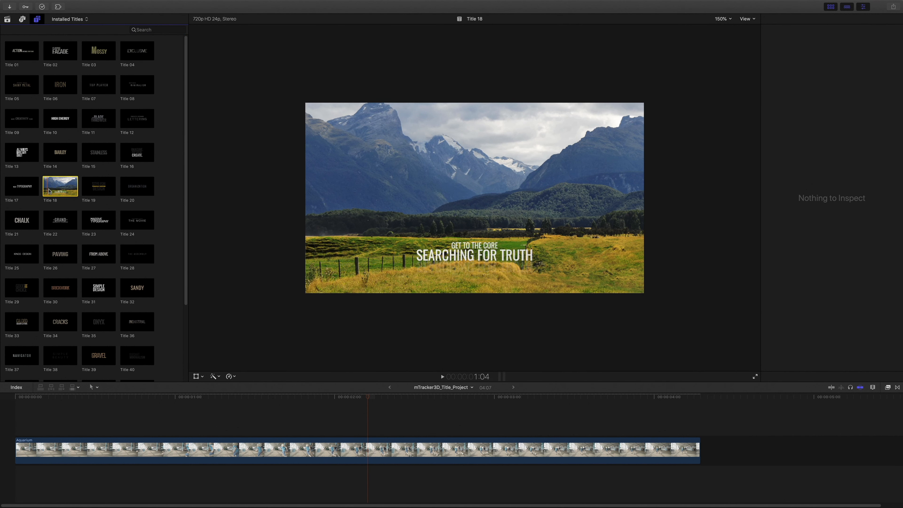
drag(49, 191, 92, 423)
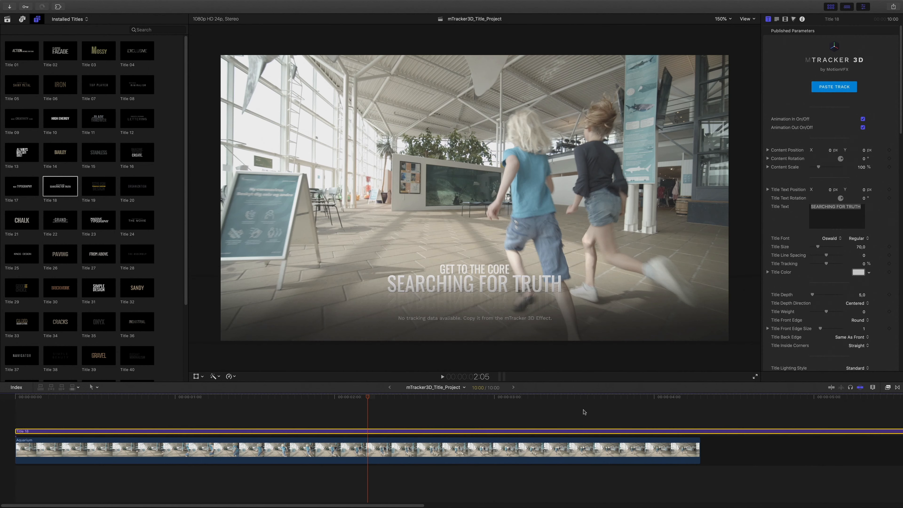
key(super+b)
click(718, 431)
key(Delete)
drag(368, 397, 358, 398)
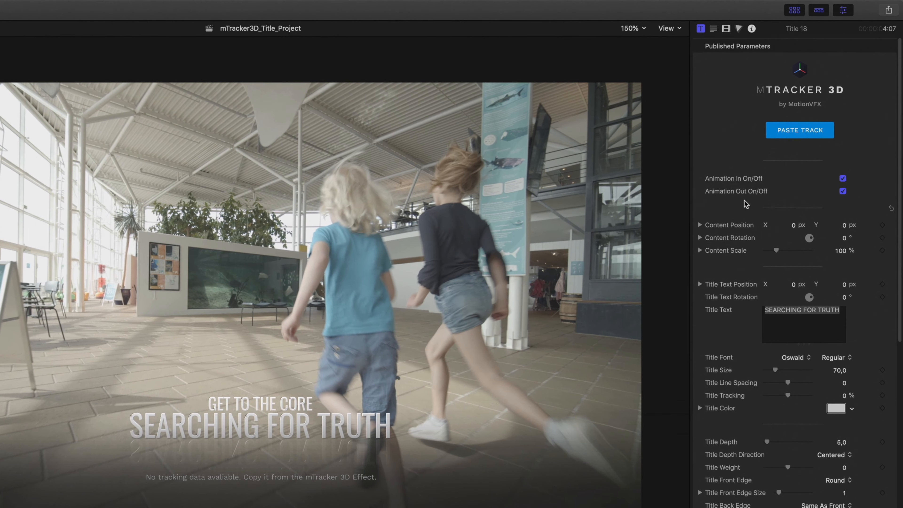
Step: Turn off the title's Animation In and Animation Out, and return the playhead to the start of the timeline
scroll(745, 200, down, 15)
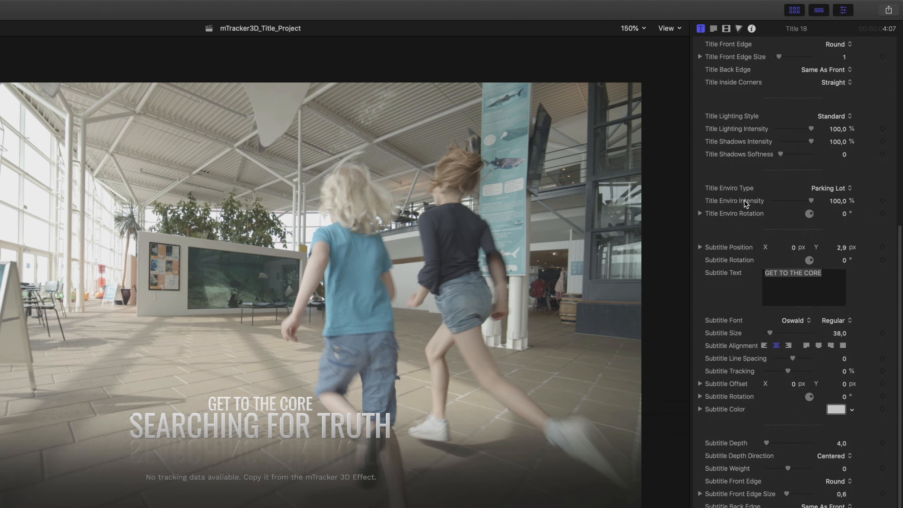
scroll(745, 200, down, 18)
scroll(745, 200, up, 20)
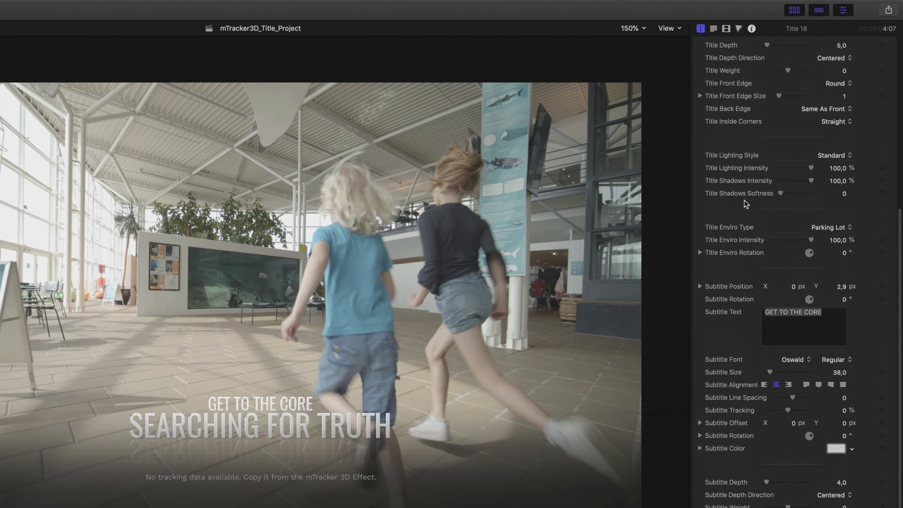
scroll(744, 200, up, 14)
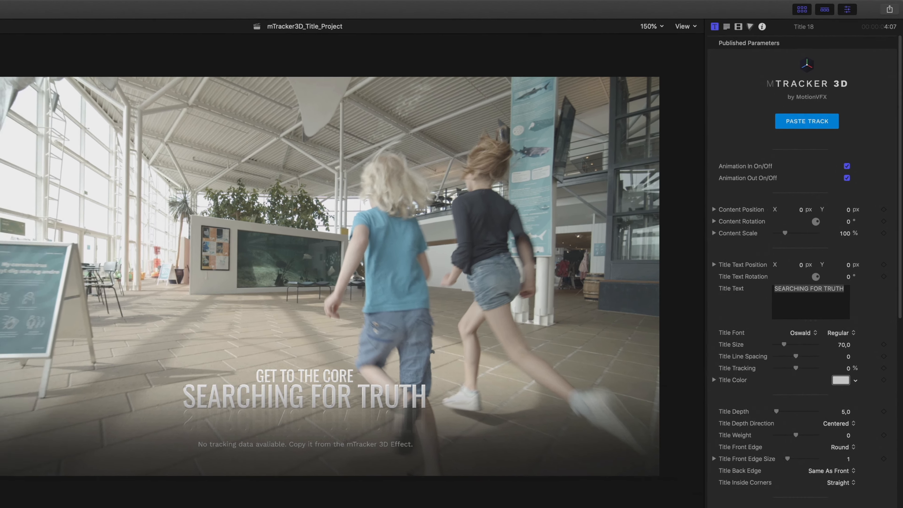
drag(302, 406, 59, 406)
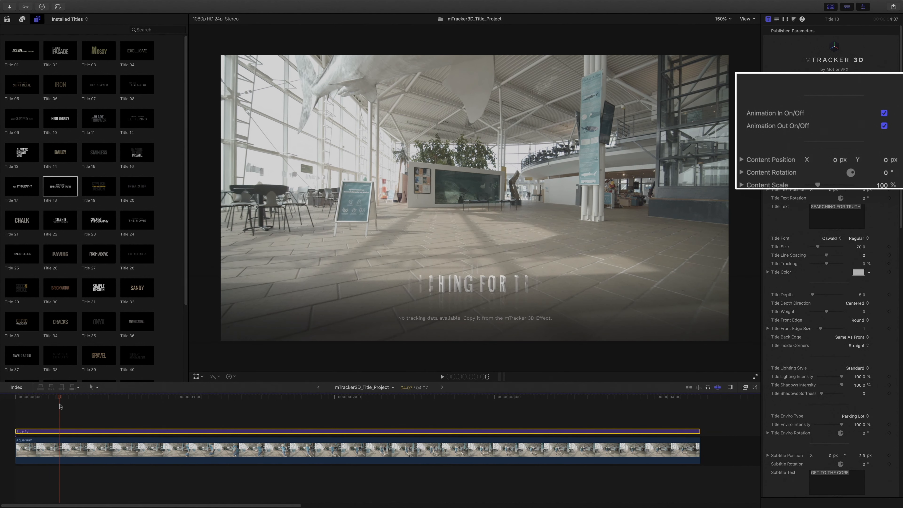
click(884, 113)
click(884, 127)
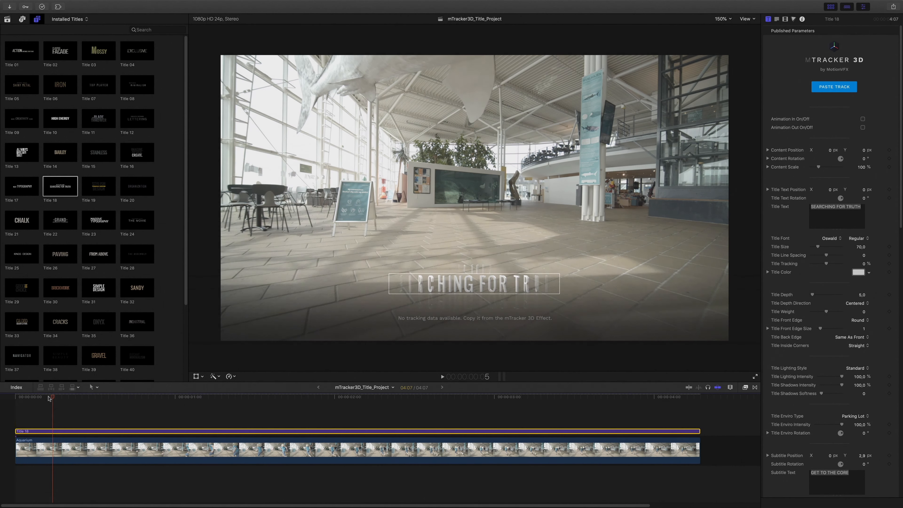
drag(54, 397, 6, 399)
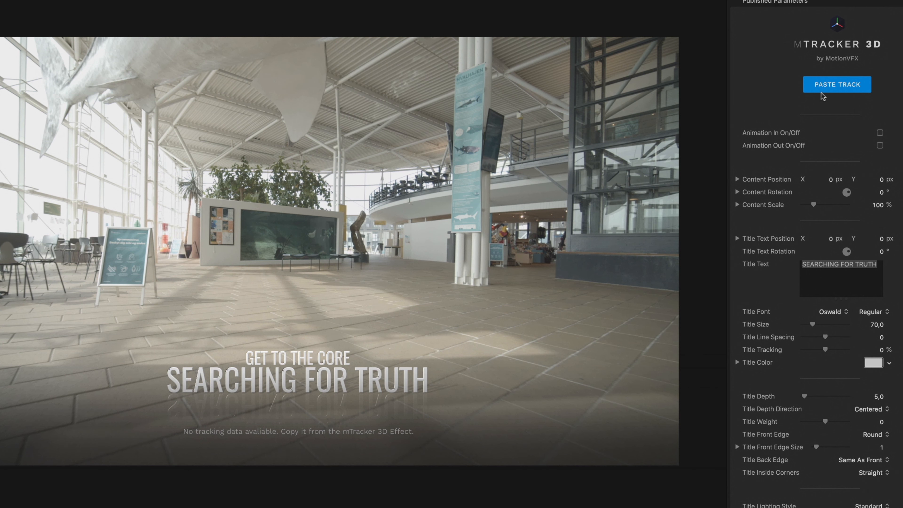
Step: Paste the tracking data into the title and anchor it on the floor beside the standing sign board
click(836, 86)
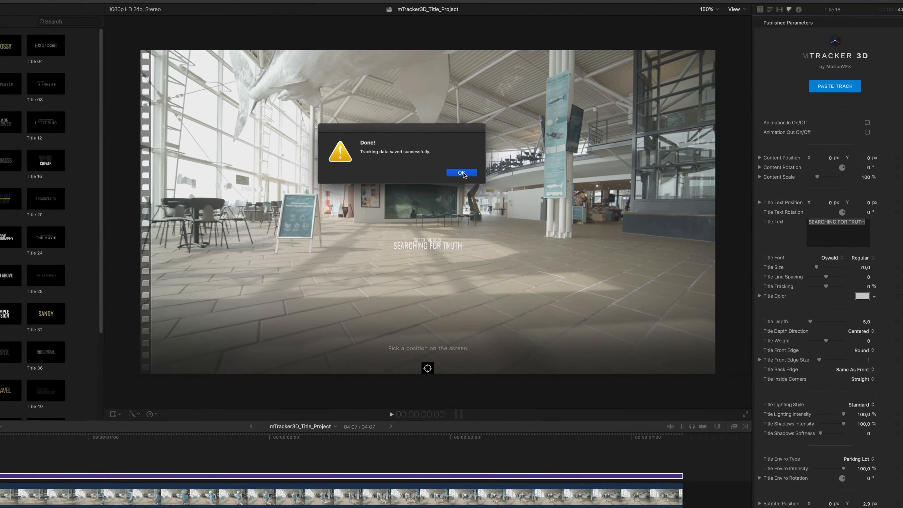
click(342, 199)
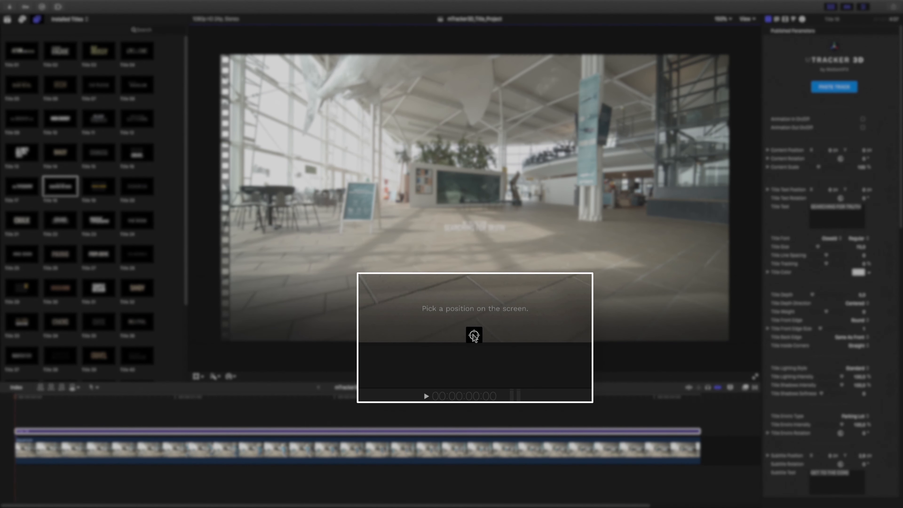
click(474, 335)
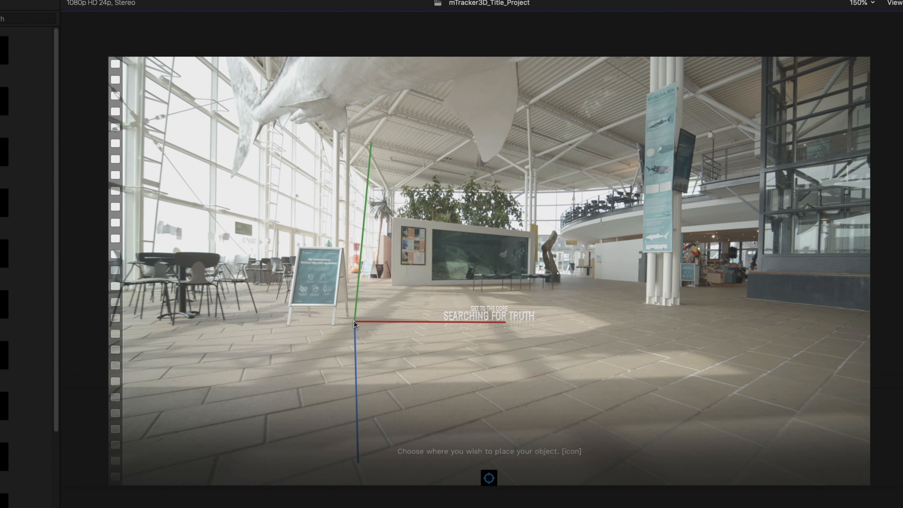
click(353, 321)
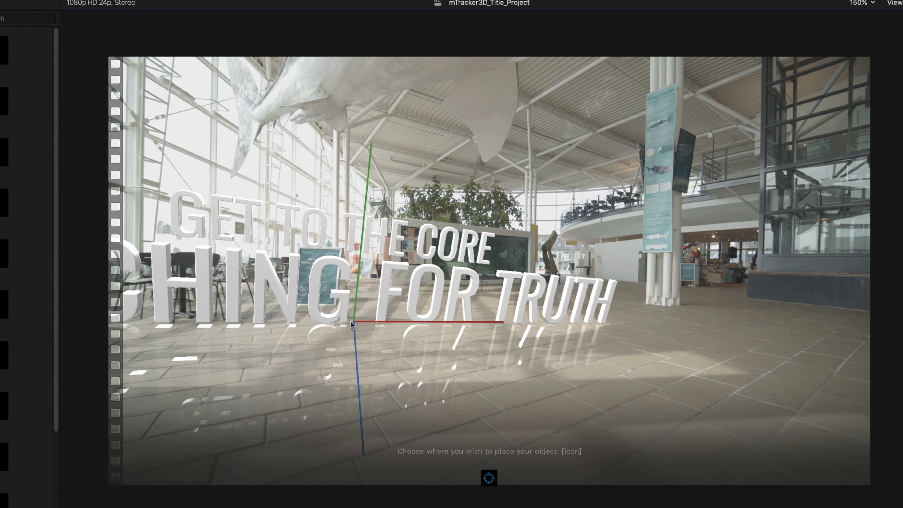
click(650, 192)
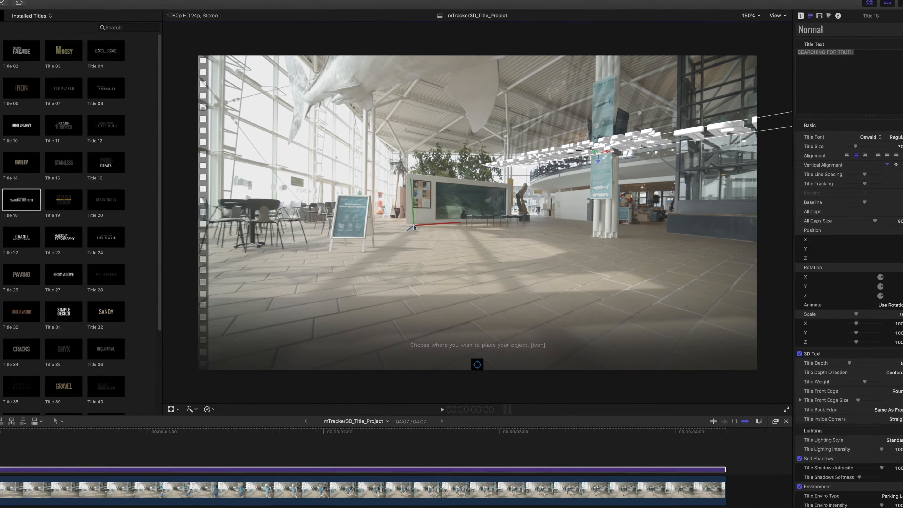
click(357, 324)
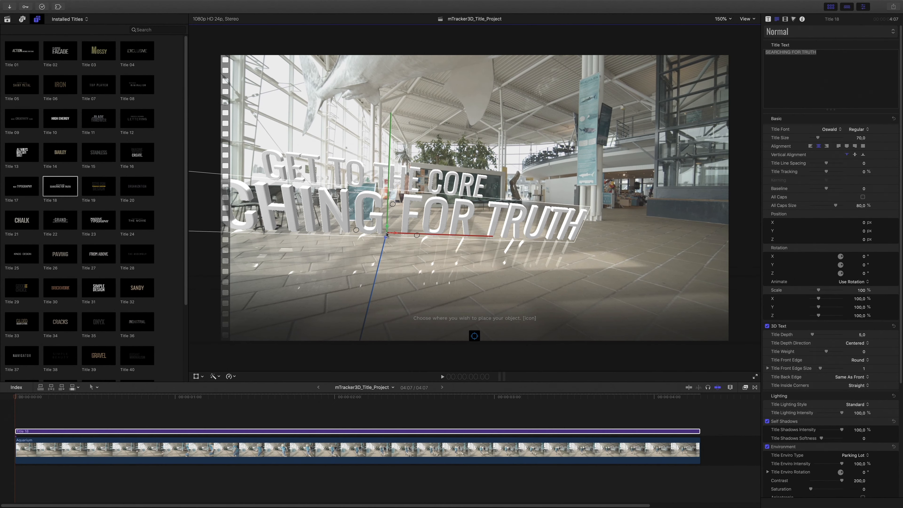
click(474, 336)
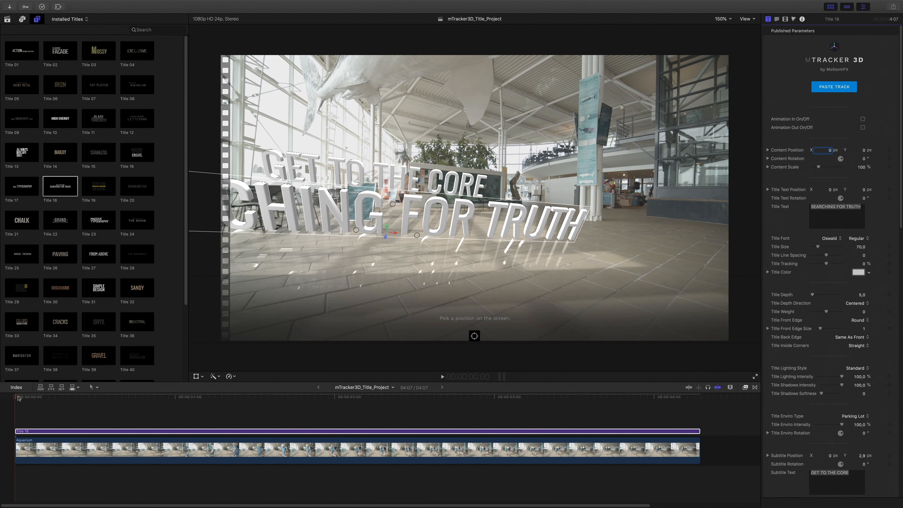
Step: Check the title's tracking against the footage, hide the titles browser and fit the image to the viewer
drag(15, 397, 300, 417)
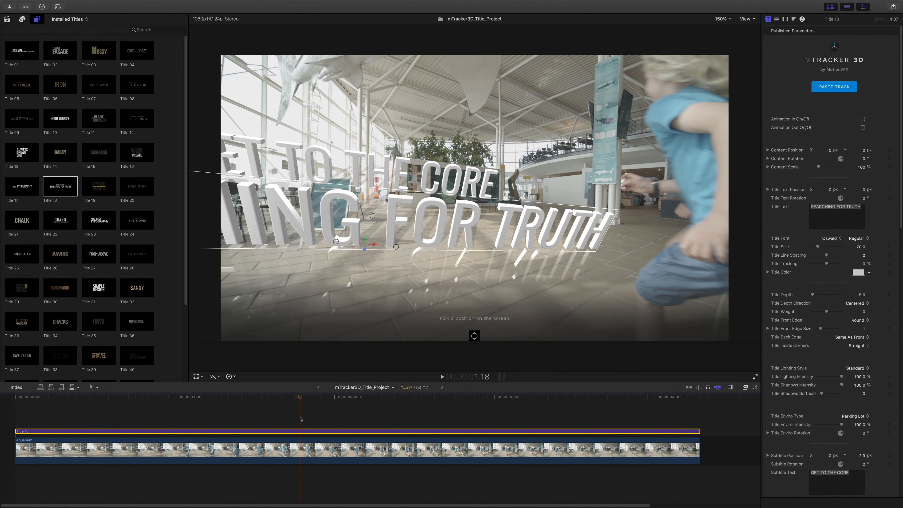
key(Home)
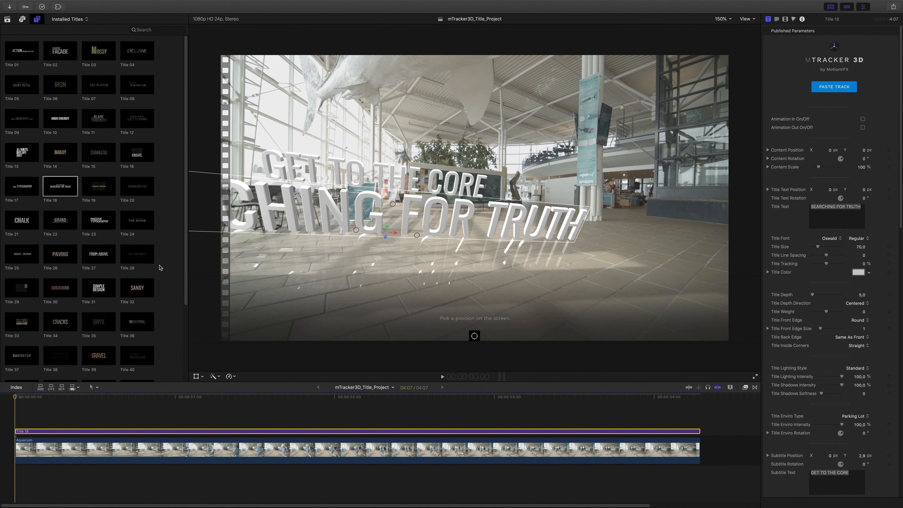
click(831, 7)
click(723, 19)
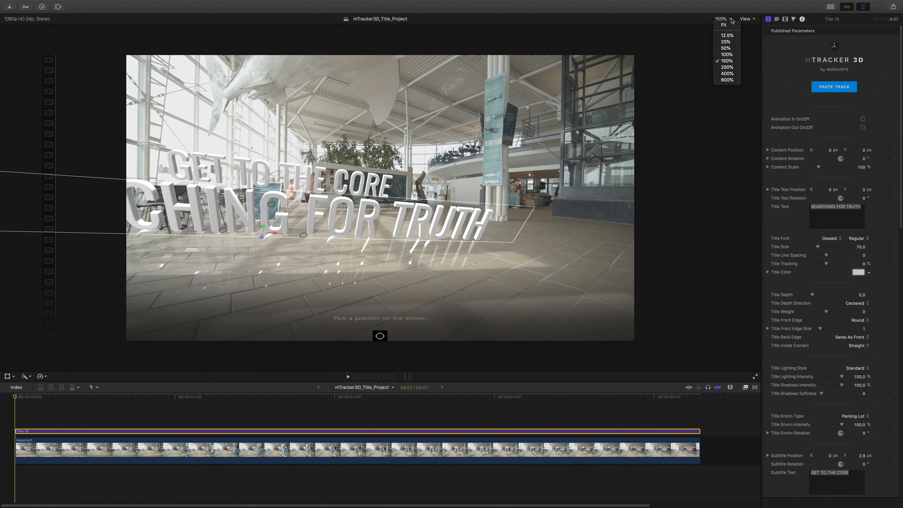
click(721, 26)
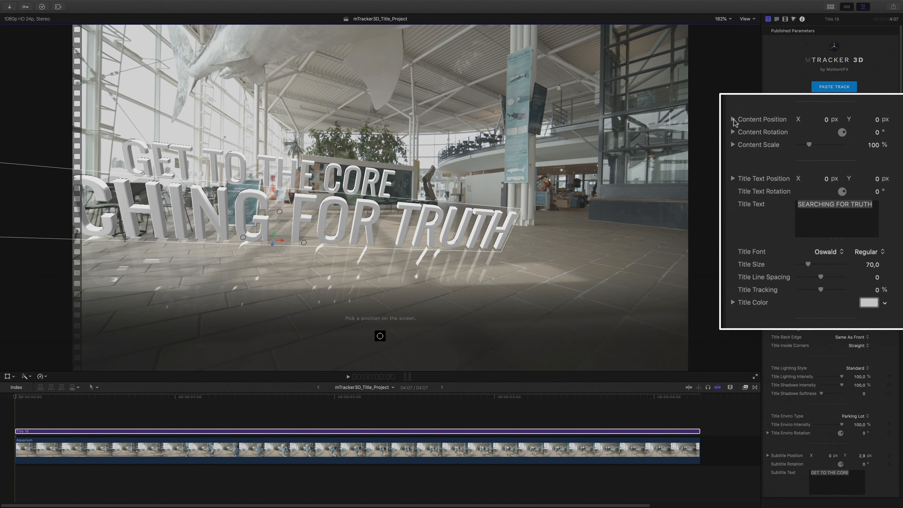
Step: Expand the Content Position, Rotation and Scale values and set the rotation to X 1.0°, Y 74.9°, Z -14.0°
click(733, 119)
click(732, 171)
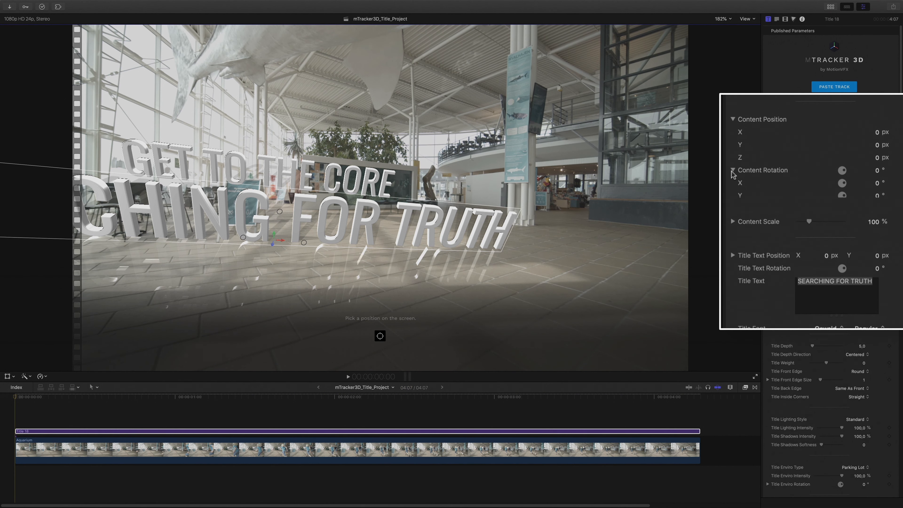
click(733, 234)
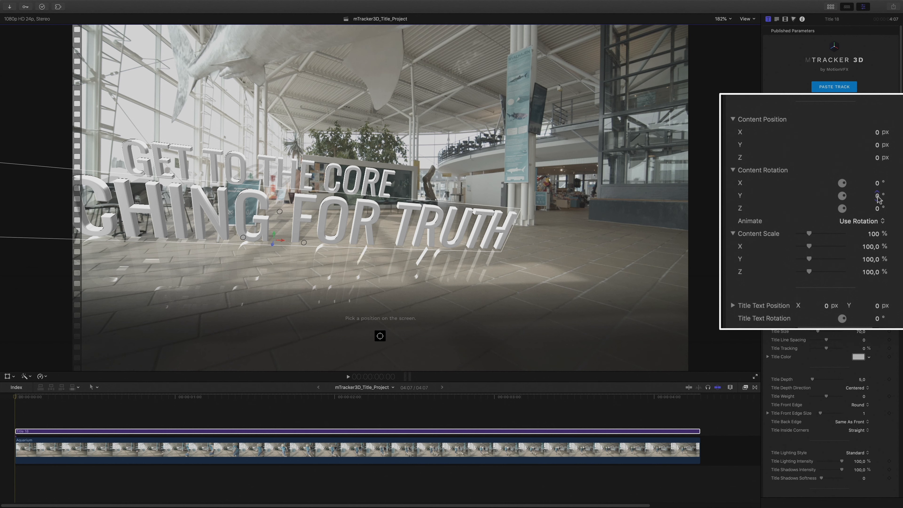
mouse_move(877, 195)
mouse_down()
mouse_move(879, 186)
mouse_move(876, 212)
mouse_up()
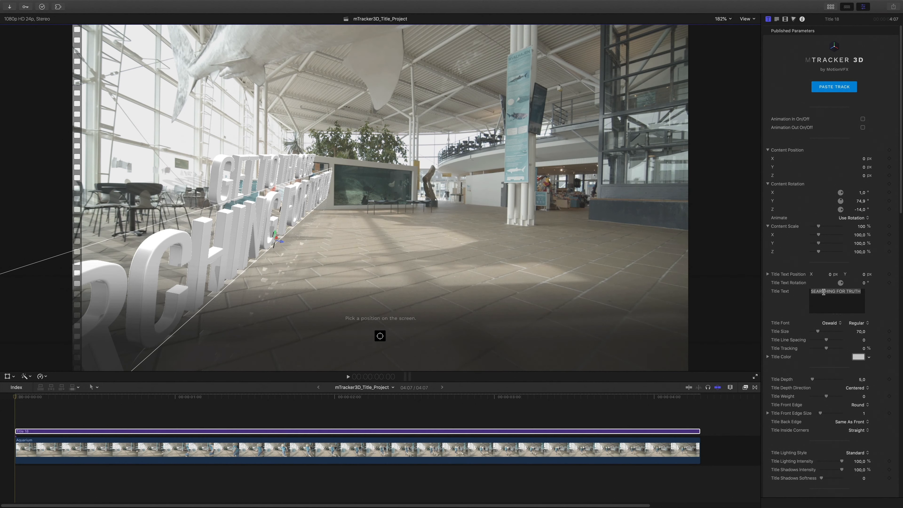
Step: Replace the title text with OCEAN and the subtitle text with WELCOME TO
drag(860, 291, 810, 291)
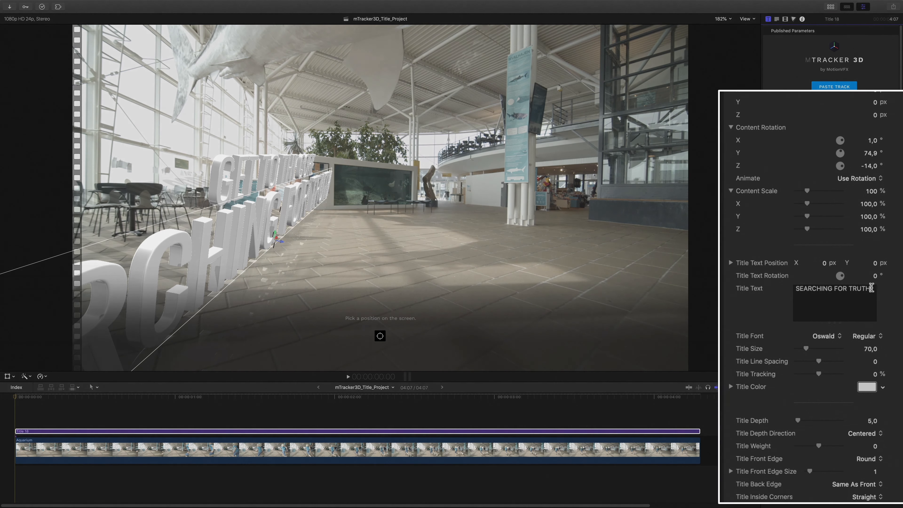
text(OCEAN)
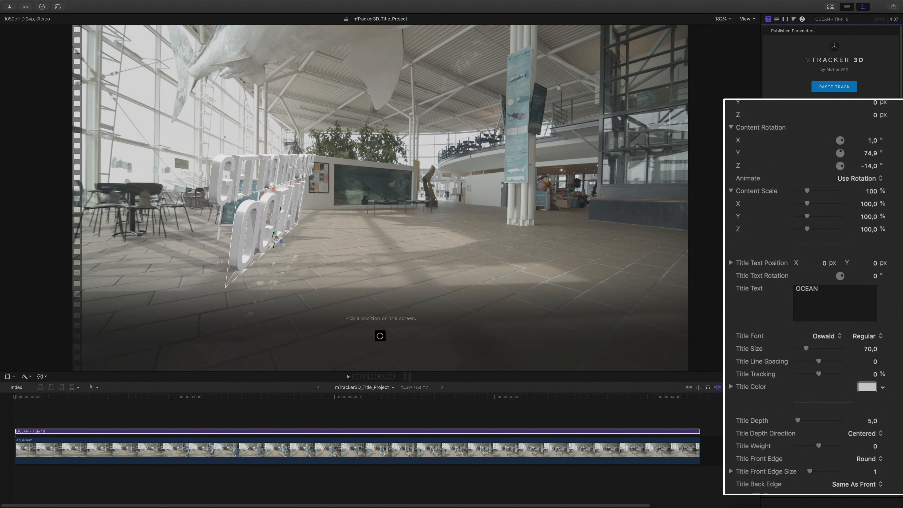
scroll(756, 309, down, 8)
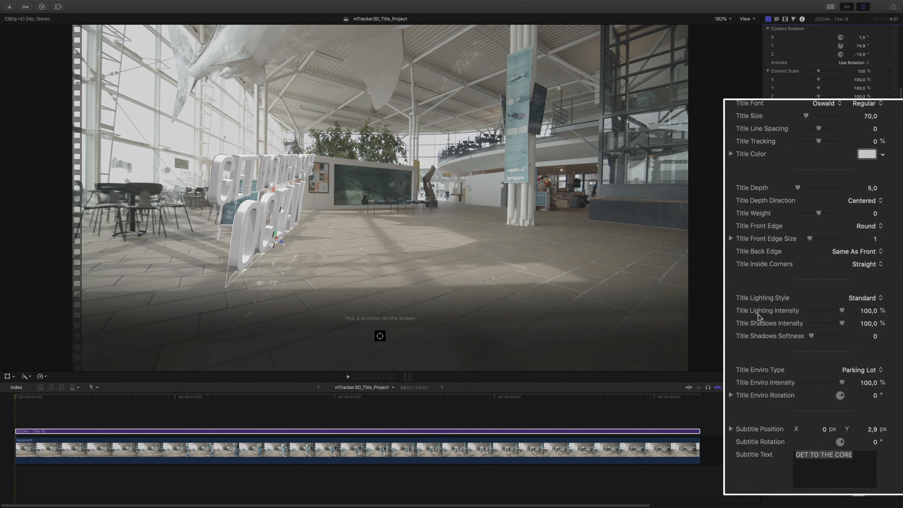
click(862, 398)
key(super+a)
text(WELCOME TO)
Step: Adjust the Content Rotation to X -11.1°, Y 73.9° and Z -22.1° to align the lettering with the floor
scroll(867, 213, up, 10)
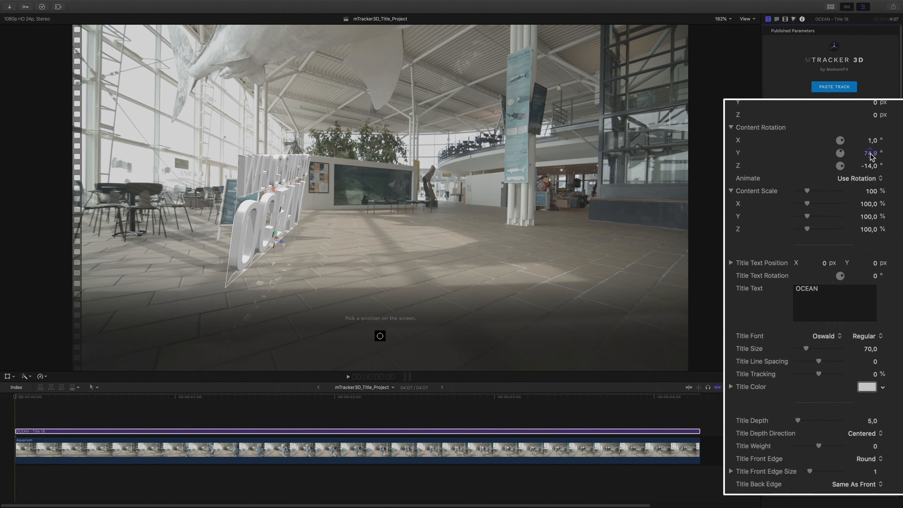
mouse_move(870, 153)
mouse_down()
mouse_move(870, 168)
mouse_move(872, 138)
mouse_move(869, 166)
mouse_up()
drag(869, 154, 871, 143)
Step: Turn off the title's reflection and set the Content Rotation Y to 76.9°
scroll(794, 310, down, 15)
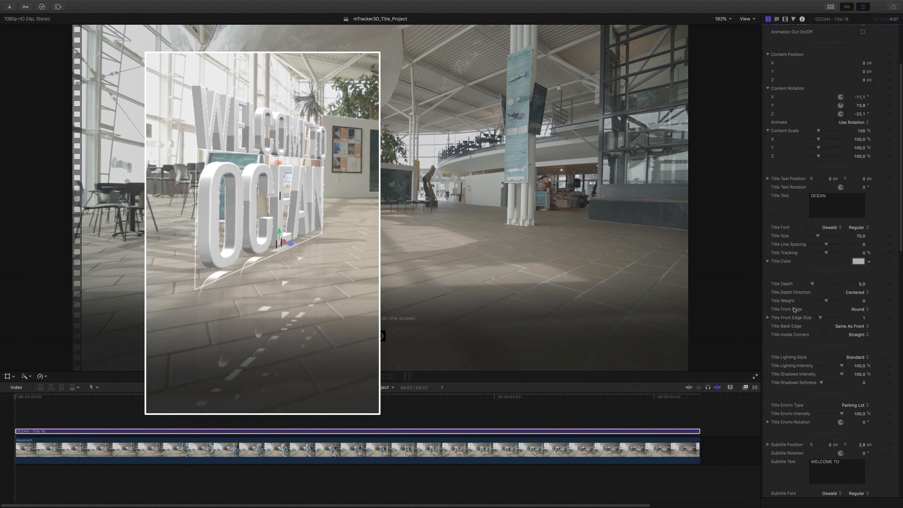
scroll(794, 310, down, 8)
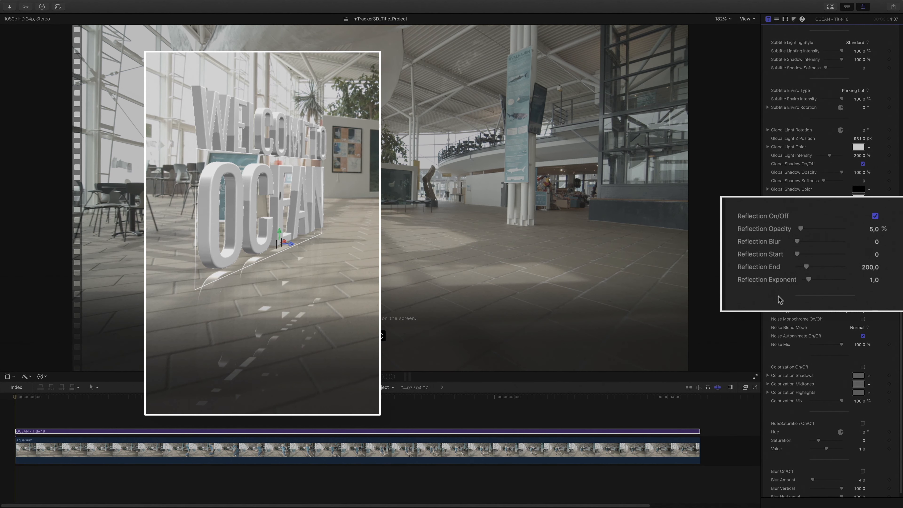
click(863, 228)
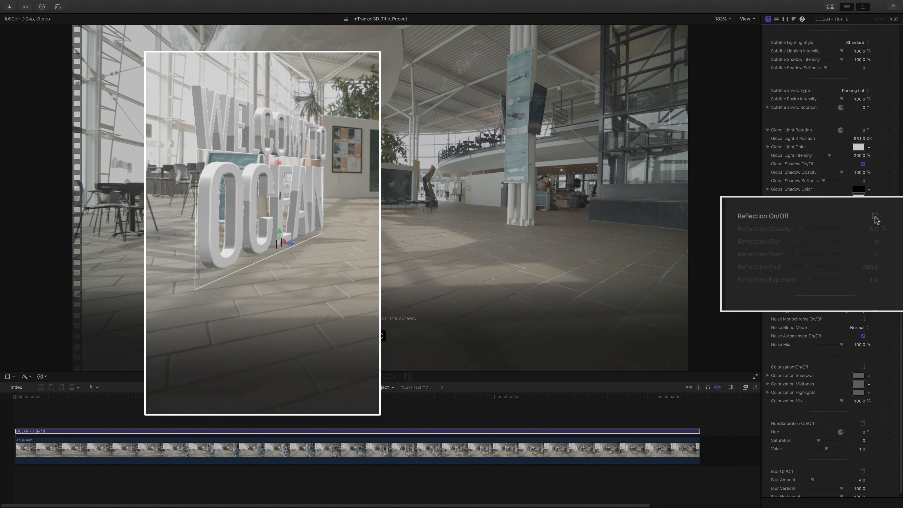
scroll(810, 222, up, 20)
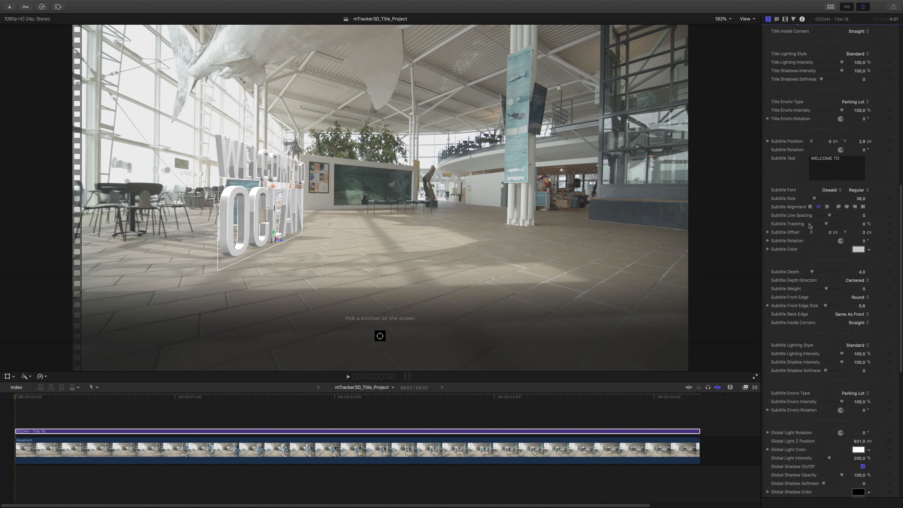
drag(860, 202, 861, 199)
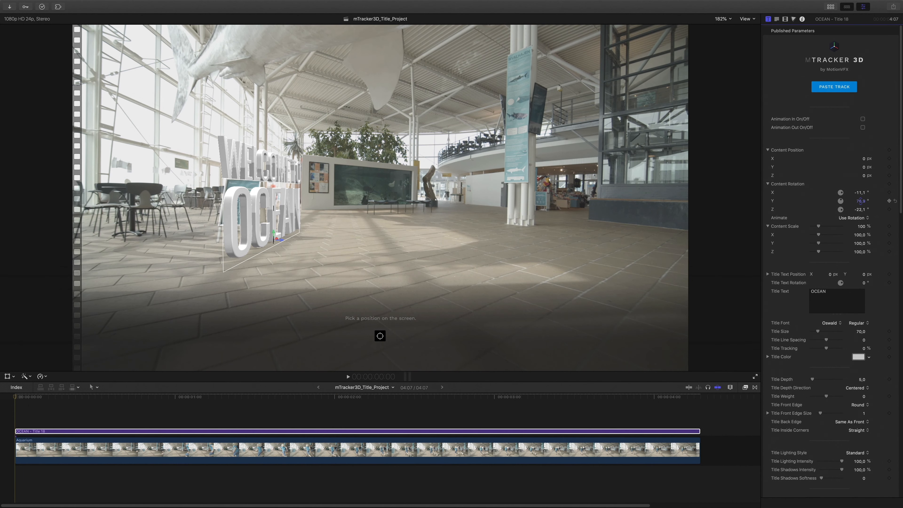
Step: Style the OCEAN text with the Teko SemiBold font in Light, size 115 and depth 10
click(830, 323)
scroll(830, 323, down, 10)
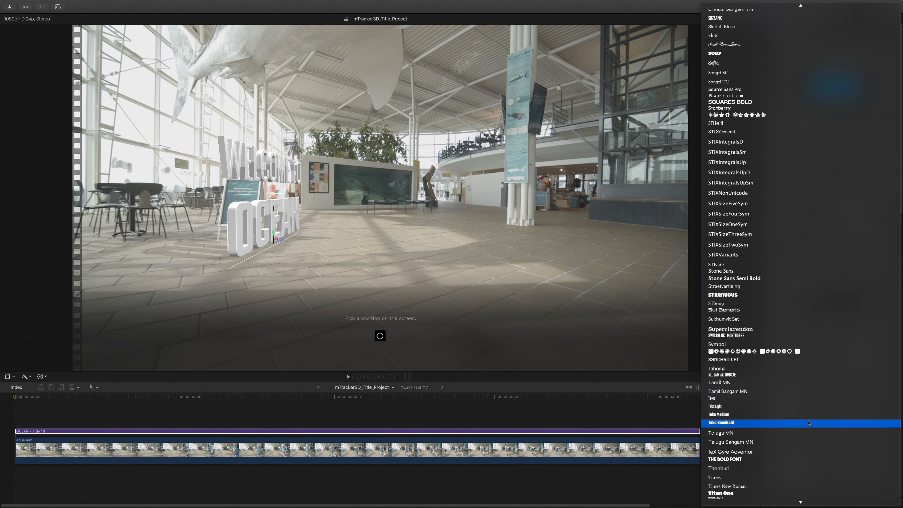
click(809, 421)
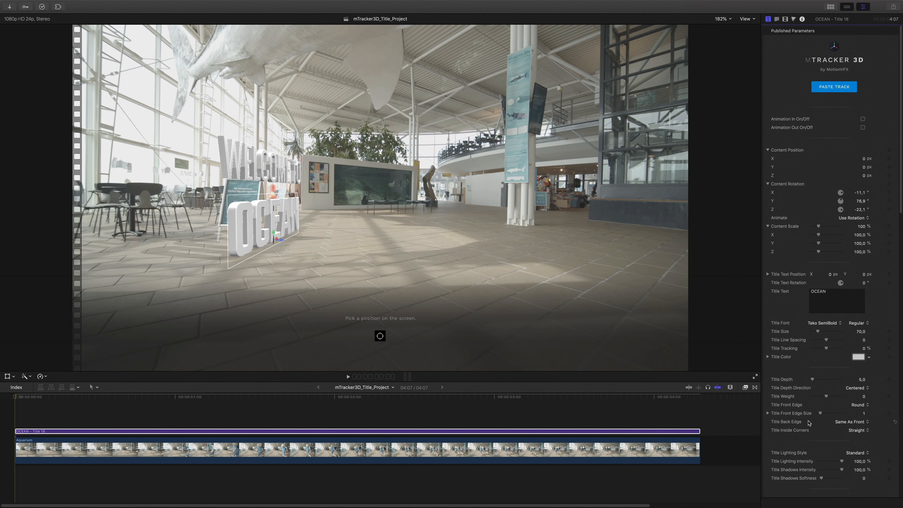
click(857, 322)
click(860, 349)
drag(818, 333, 814, 336)
scroll(818, 335, down, 3)
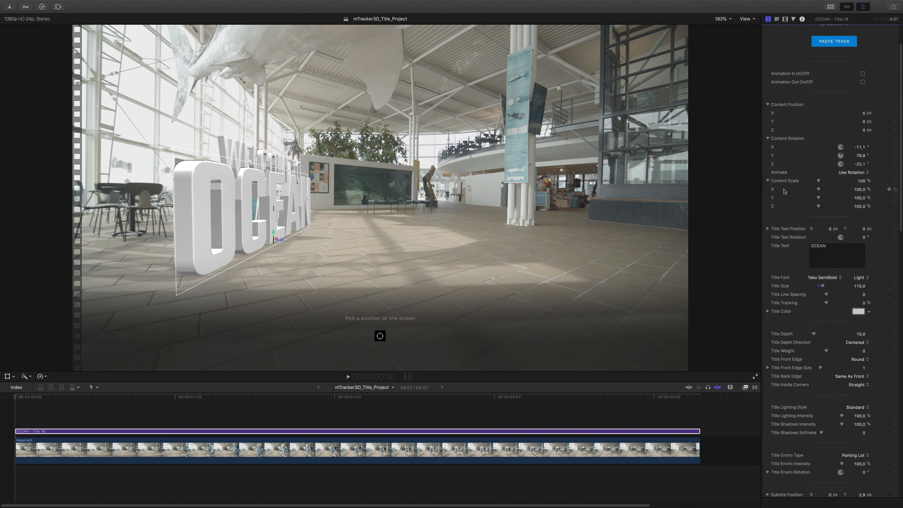
Step: Set the title's Content Rotation to X -8.2° and Y 80.9° and check its alignment in the opening frames
drag(861, 155, 861, 147)
mouse_move(22, 396)
mouse_down()
mouse_move(542, 396)
mouse_move(16, 401)
mouse_up()
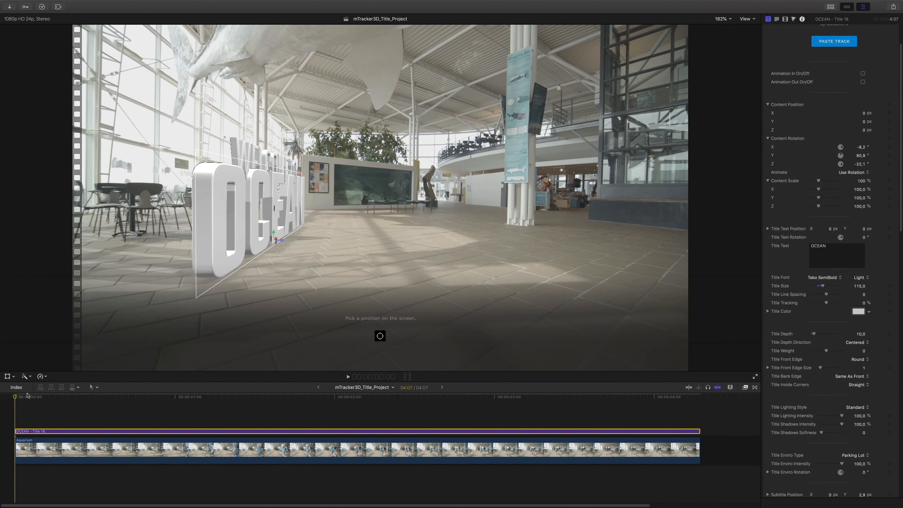
Step: Style the WELCOME TO subtitle with the Teko SemiBold font in Light, depth 6 and a Y position of 3.4 px
scroll(800, 329, down, 2)
scroll(800, 329, down, 8)
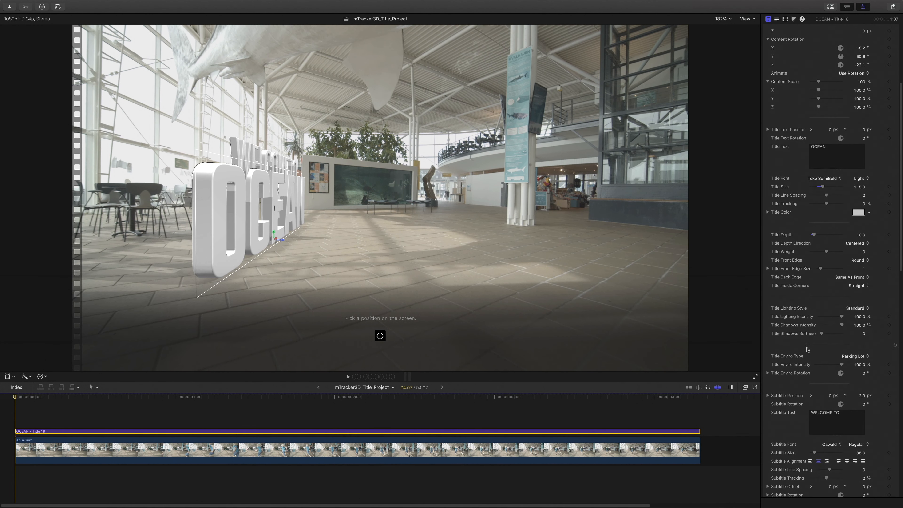
drag(862, 313, 862, 312)
click(830, 361)
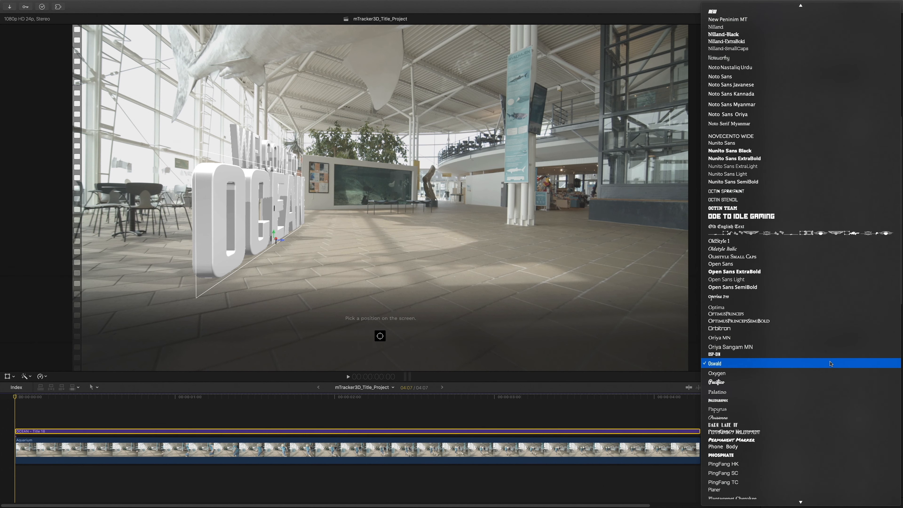
scroll(830, 363, down, 15)
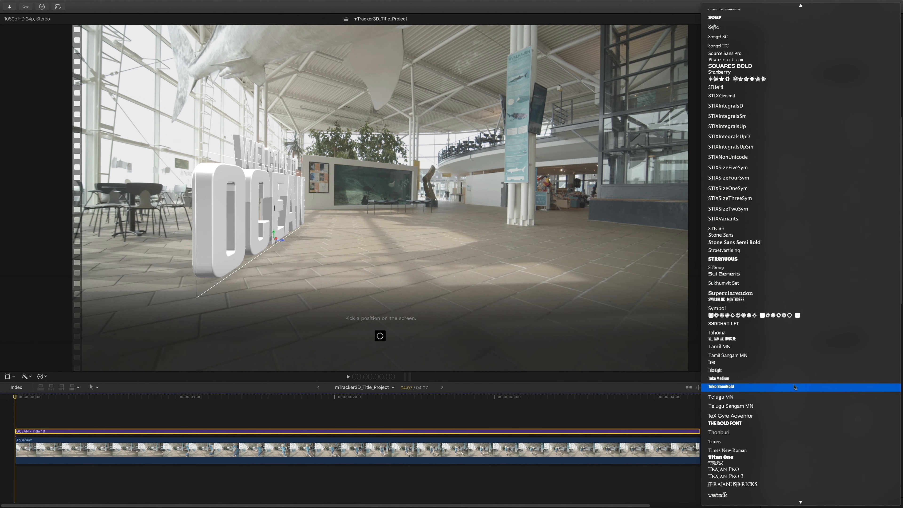
click(794, 386)
scroll(819, 366, down, 2)
click(861, 404)
text(6)
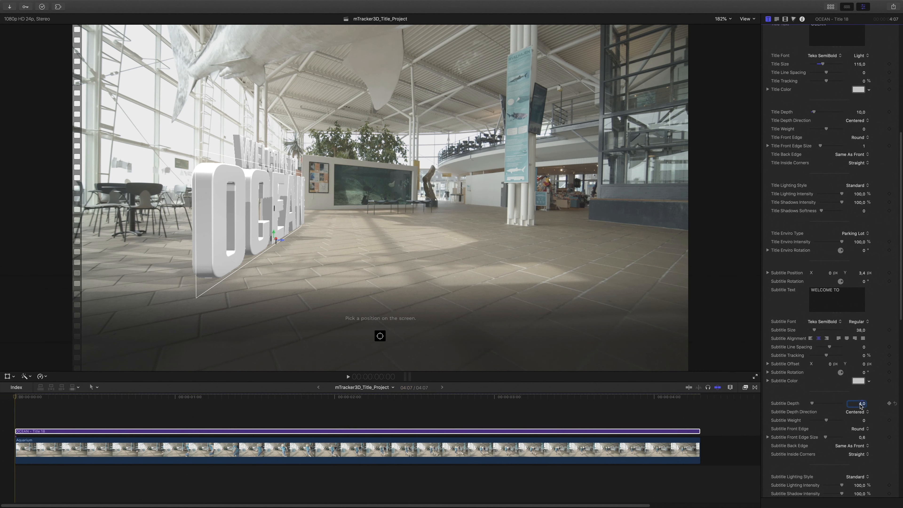
key(Return)
click(153, 399)
drag(153, 399, 185, 399)
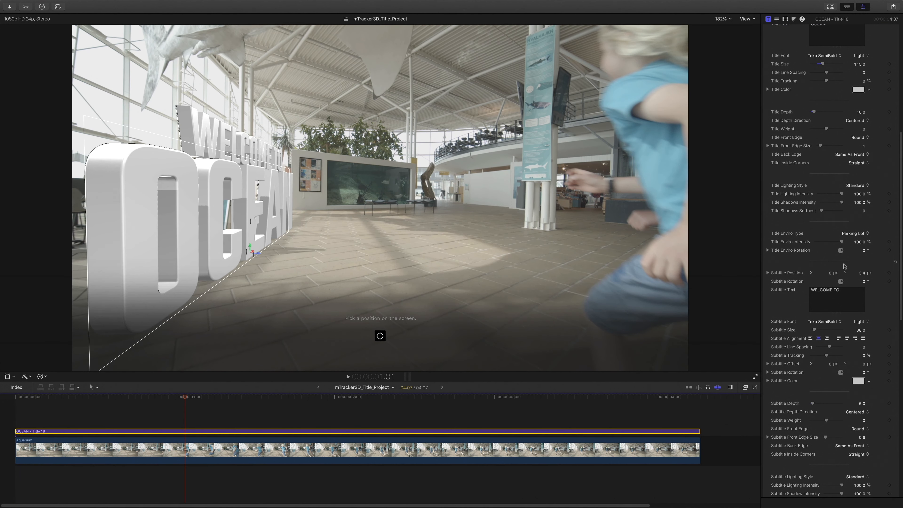
drag(862, 273, 862, 273)
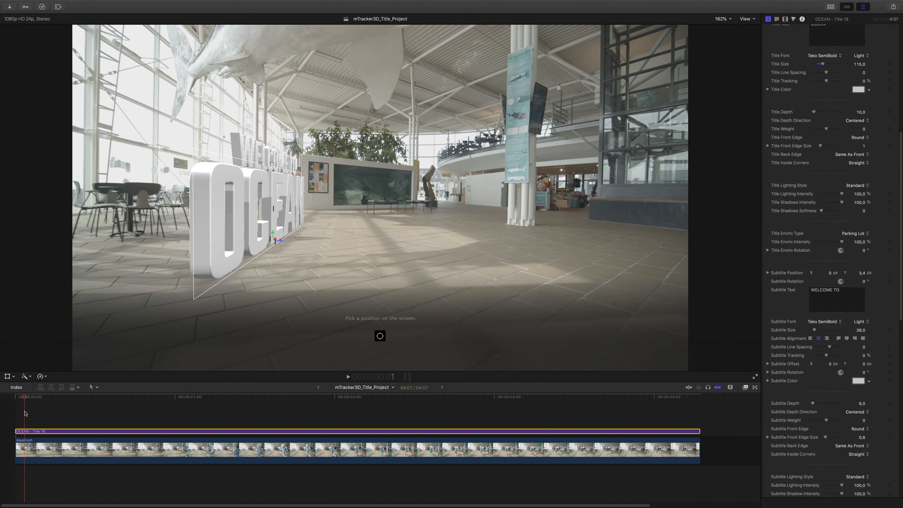
Step: Keep the title's front edge Round and set its back edge to Square
click(858, 257)
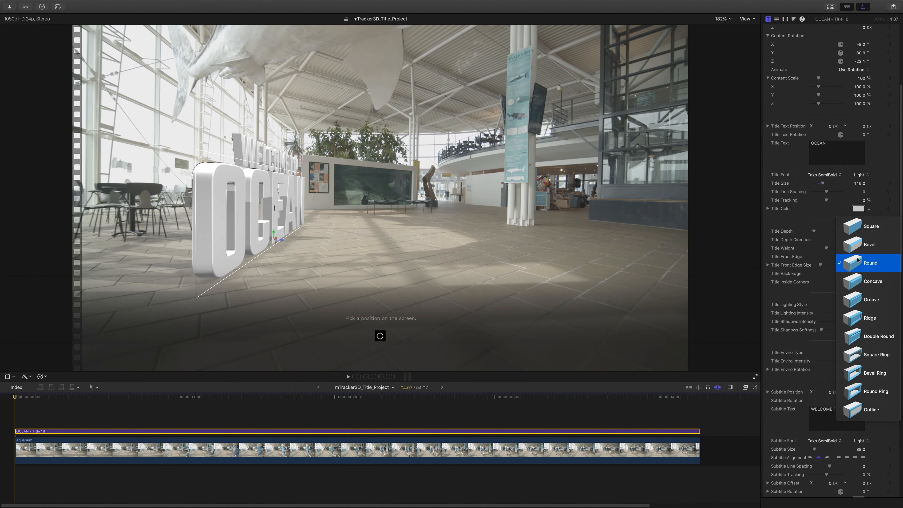
click(853, 226)
click(858, 257)
click(860, 298)
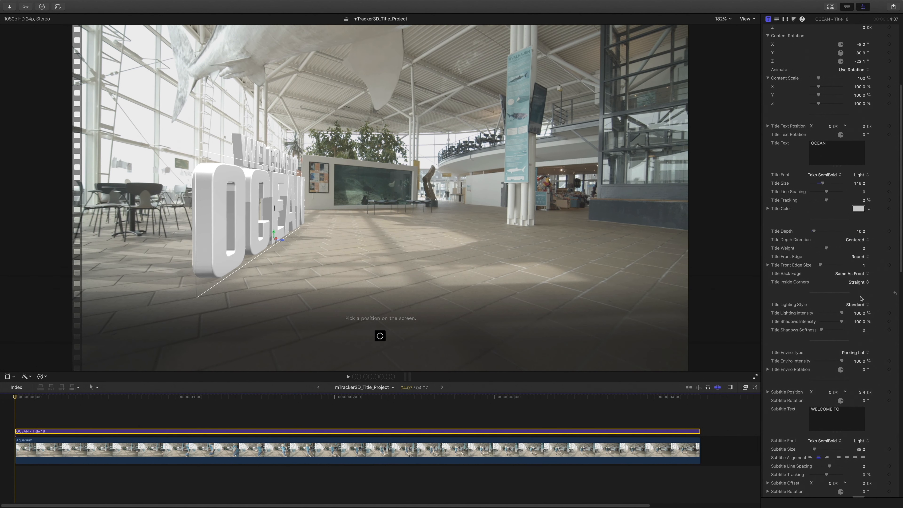
click(854, 276)
click(853, 289)
Step: Light the title with the Diagonal Left lighting style at 60% intensity
scroll(826, 320, down, 3)
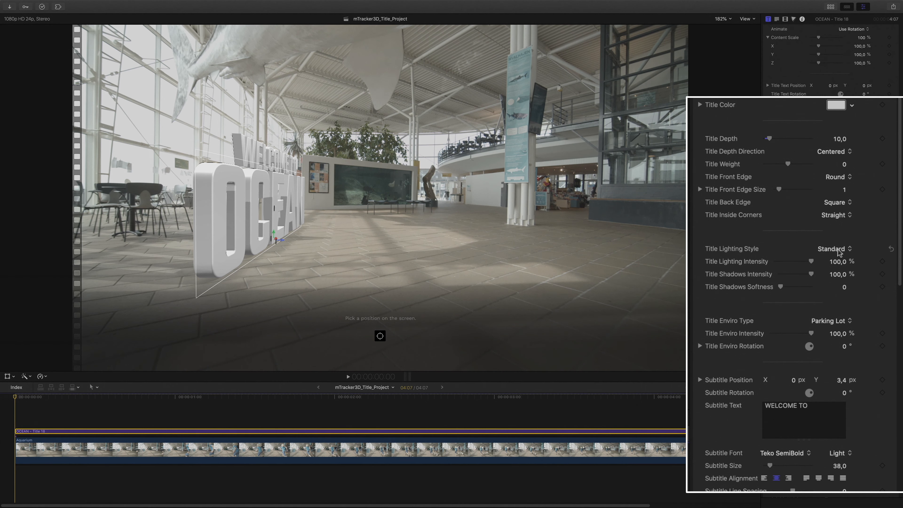
click(841, 252)
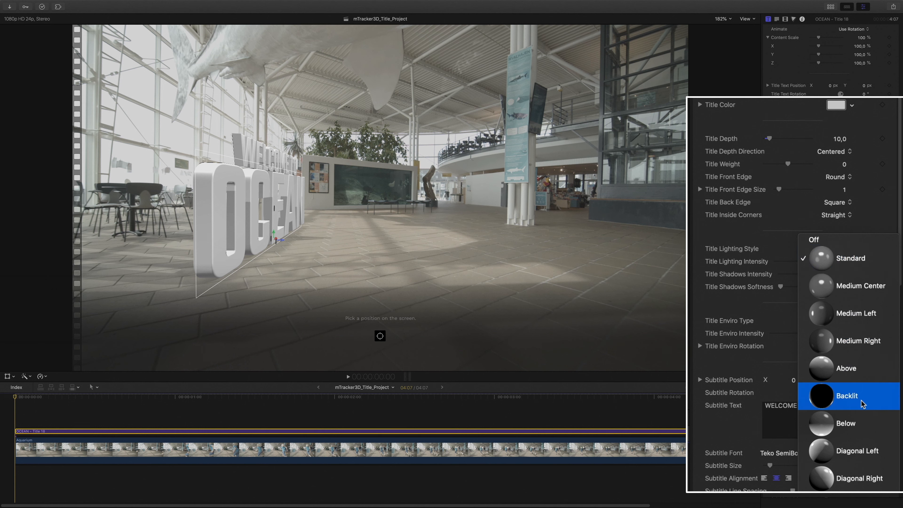
click(829, 453)
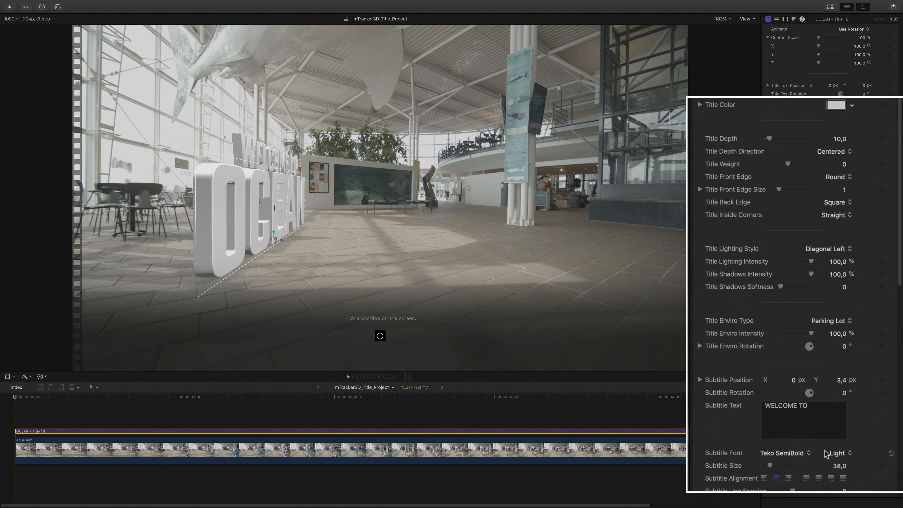
scroll(825, 454, down, 1)
drag(811, 258, 796, 263)
click(838, 259)
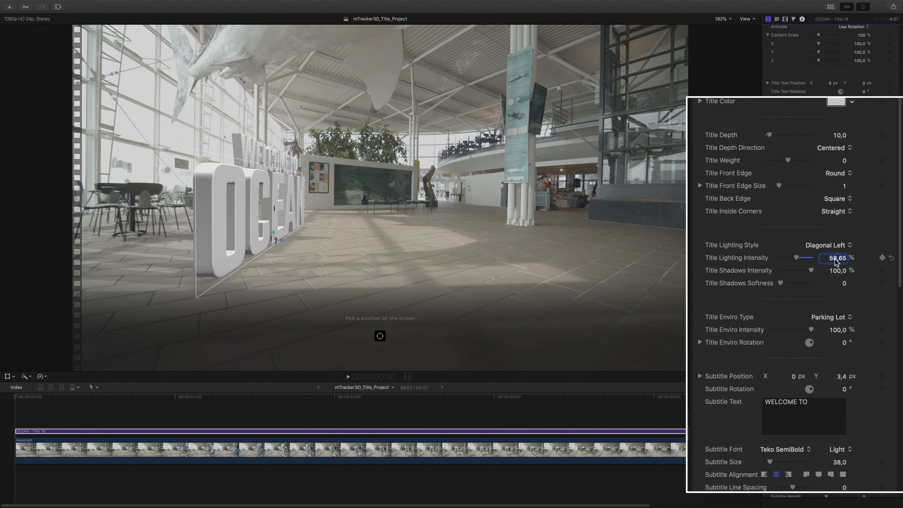
text(60)
key(Return)
Step: Set the title's shadow softness to 500
drag(781, 283, 815, 283)
click(838, 284)
text(500)
key(Return)
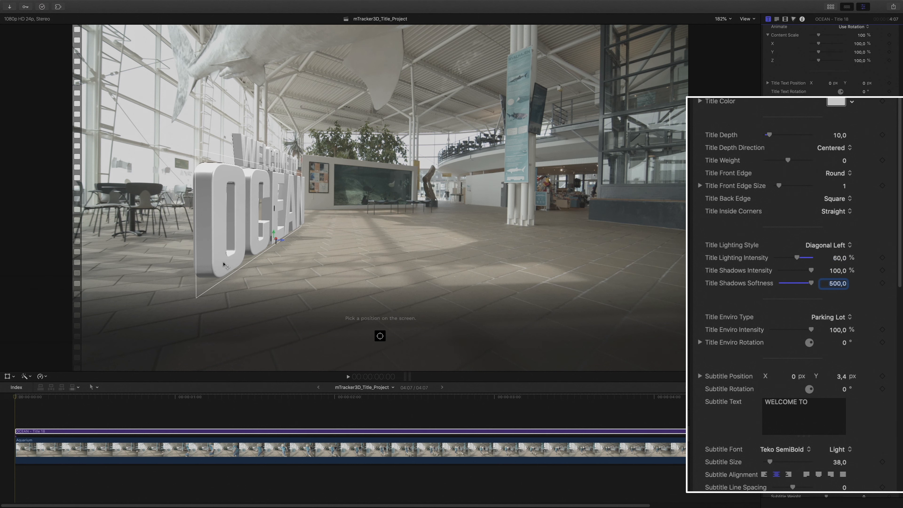
Step: Try the Colorful and Light Box environments on the title, keeping Diagonal Left lighting, and return to Parking Lot
click(833, 317)
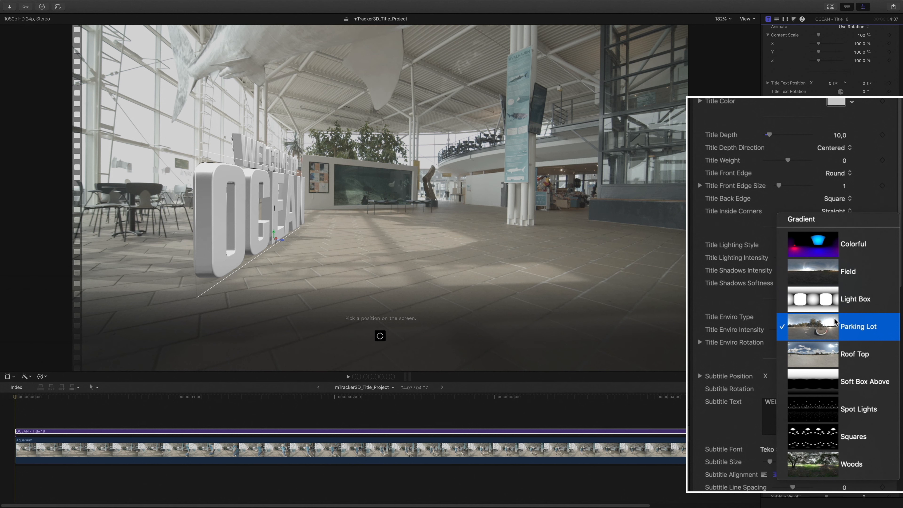
click(829, 254)
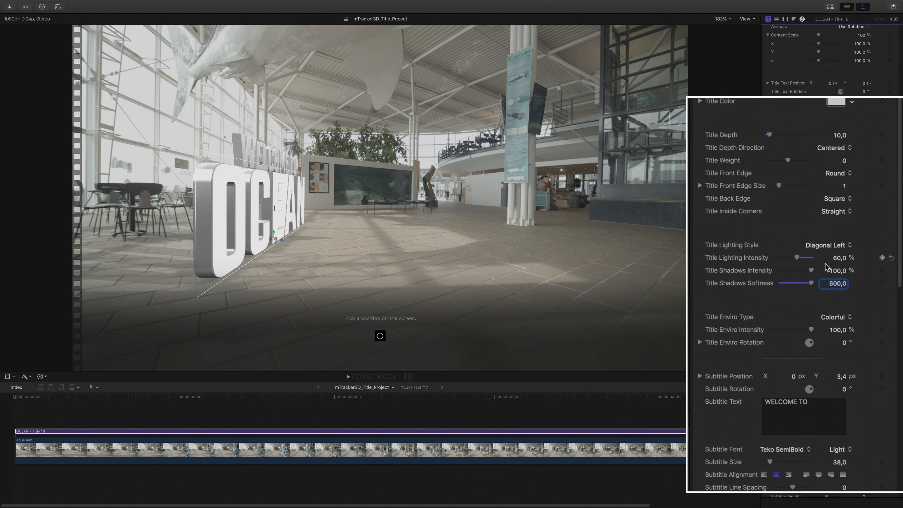
click(830, 245)
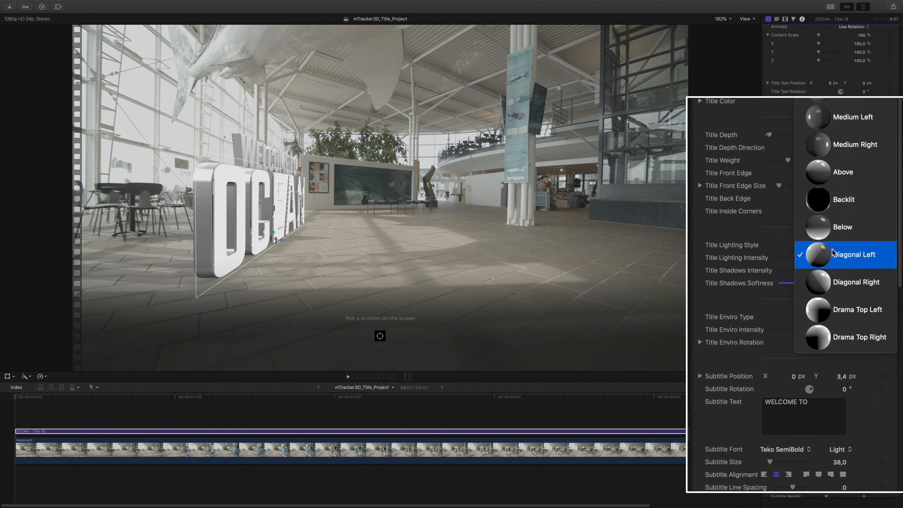
click(832, 253)
click(833, 317)
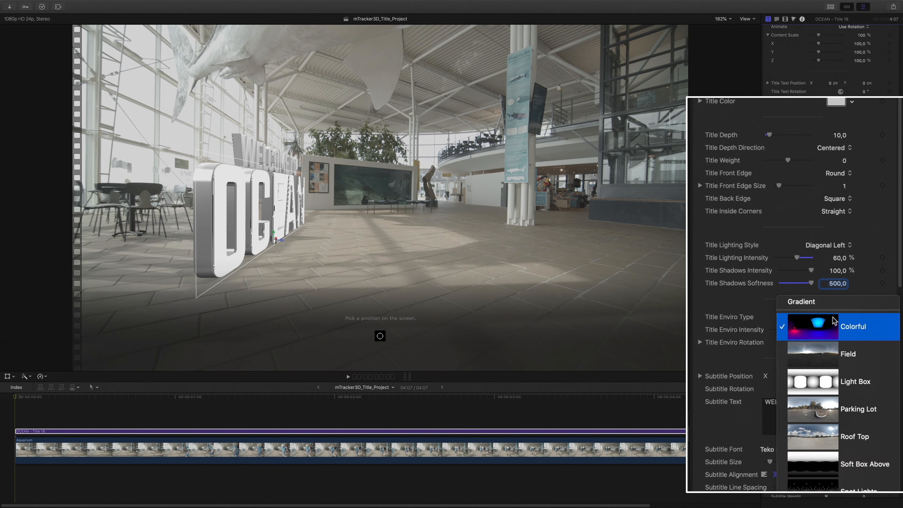
click(822, 383)
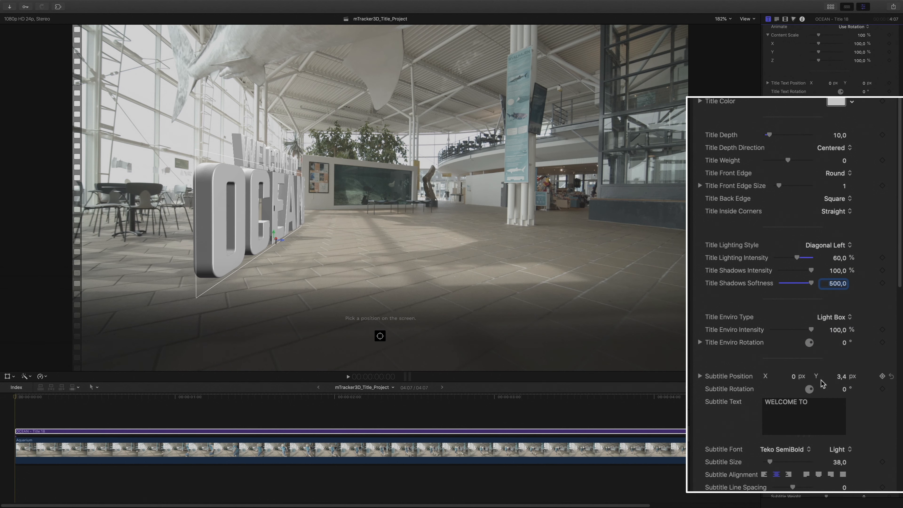
click(838, 317)
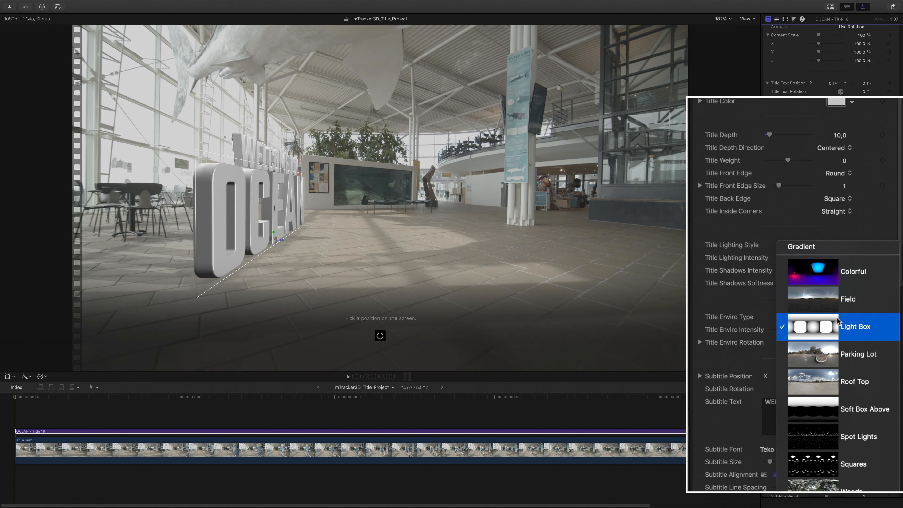
click(828, 355)
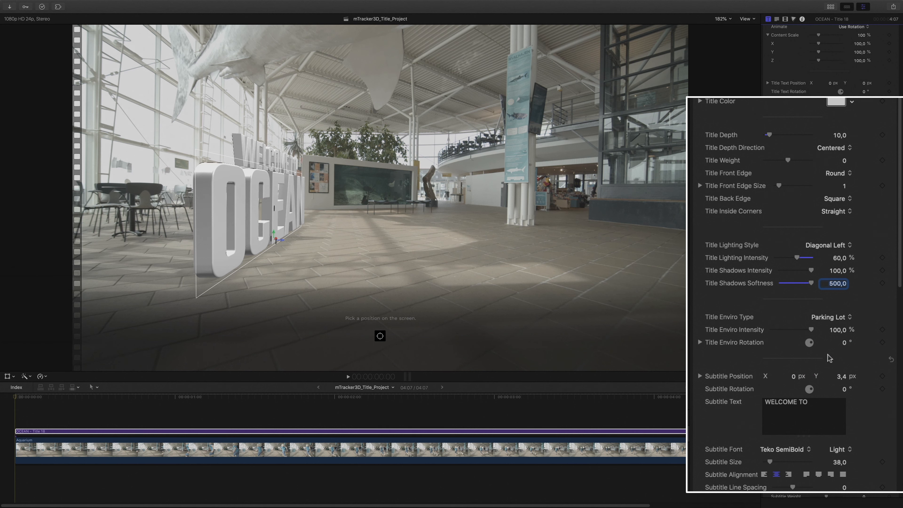
Step: Set the title's environment intensity to 82% and its environment rotation to -18°
drag(837, 330, 845, 342)
text(-18)
key(Return)
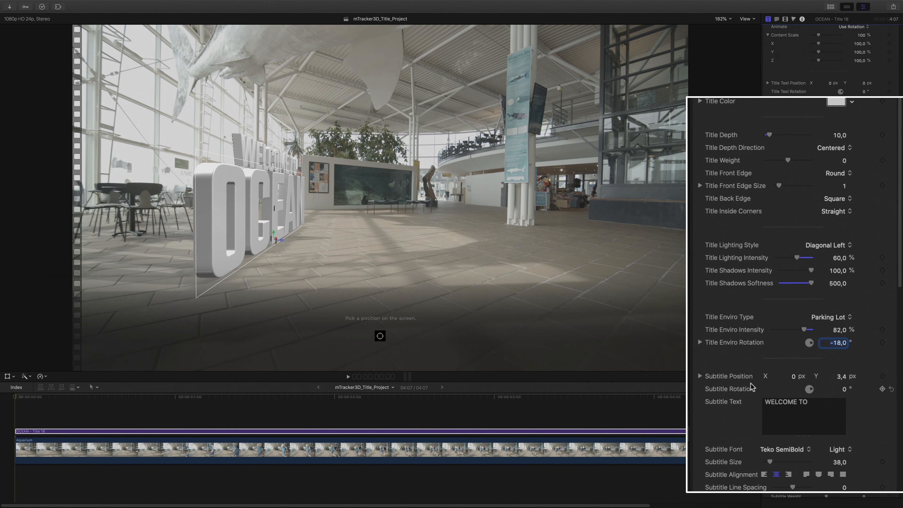
Step: Give the subtitle Diagonal Left lighting, an environment intensity of 82% and an environment rotation of -18°
scroll(750, 386, down, 10)
click(835, 342)
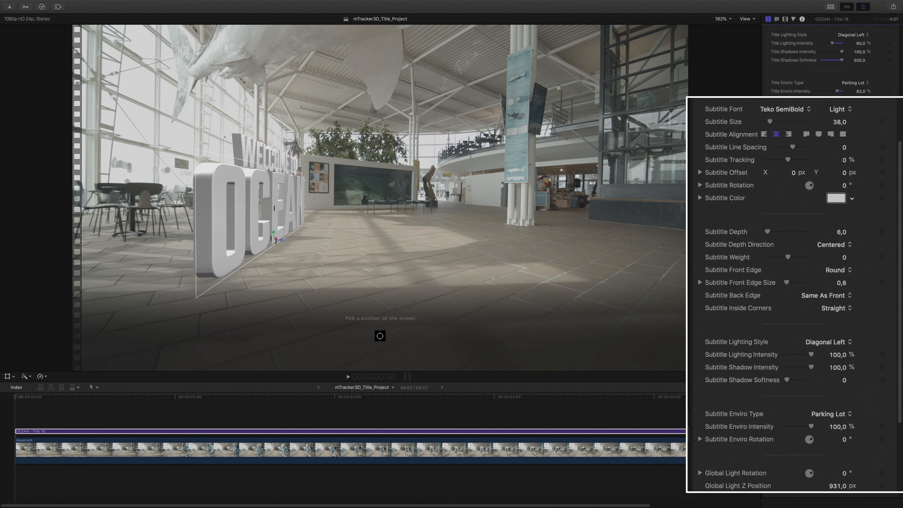
scroll(831, 313, down, 5)
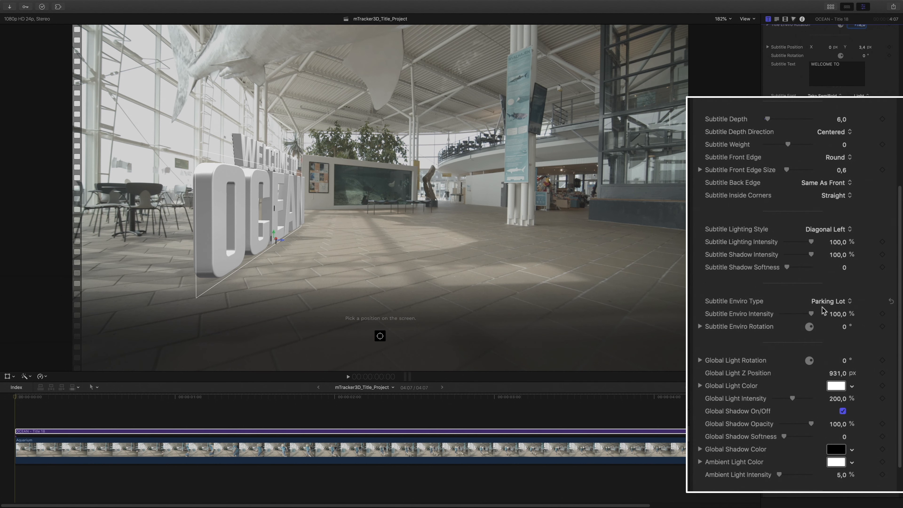
scroll(831, 312, up, 2)
click(837, 343)
text(82)
click(844, 356)
text(-18,)
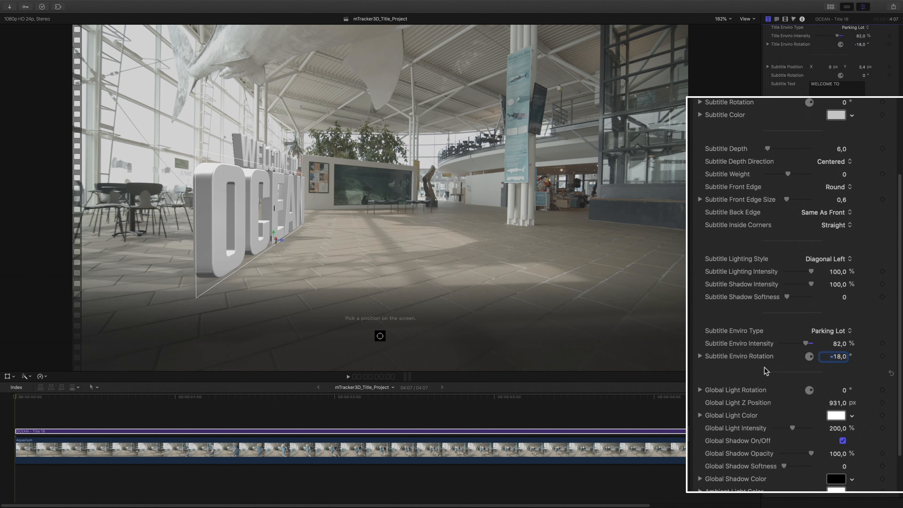
Step: Rotate the global light to X -127.1° and Y 29° to cast the lettering's shadow onto the floor, and check it over time
scroll(765, 369, down, 5)
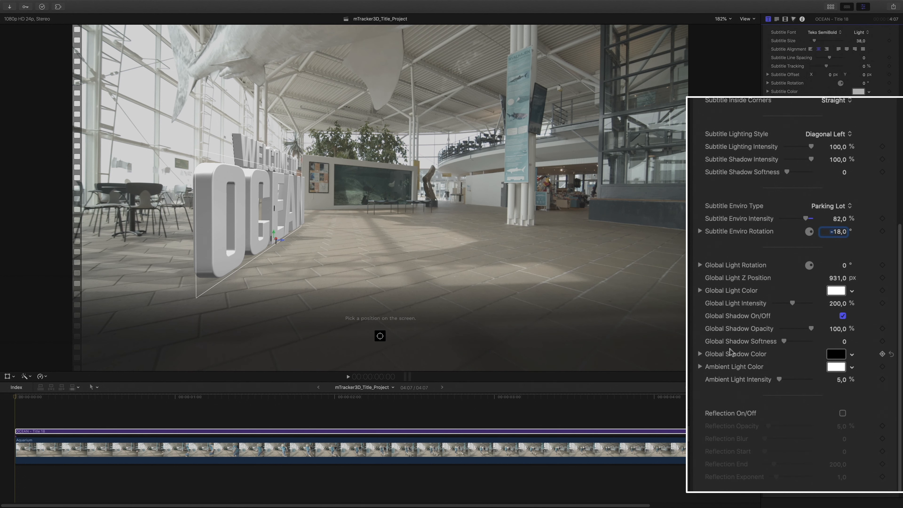
click(699, 266)
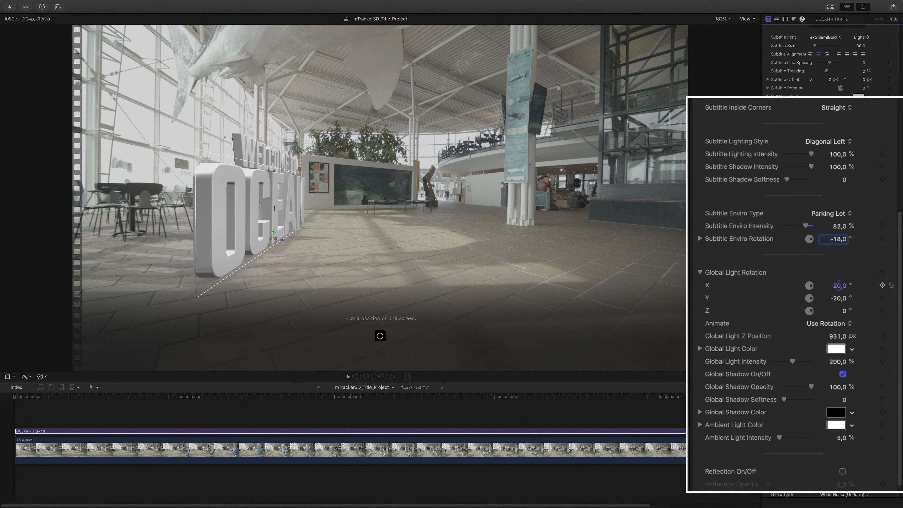
mouse_move(839, 285)
mouse_down()
mouse_move(839, 298)
mouse_move(837, 285)
mouse_up()
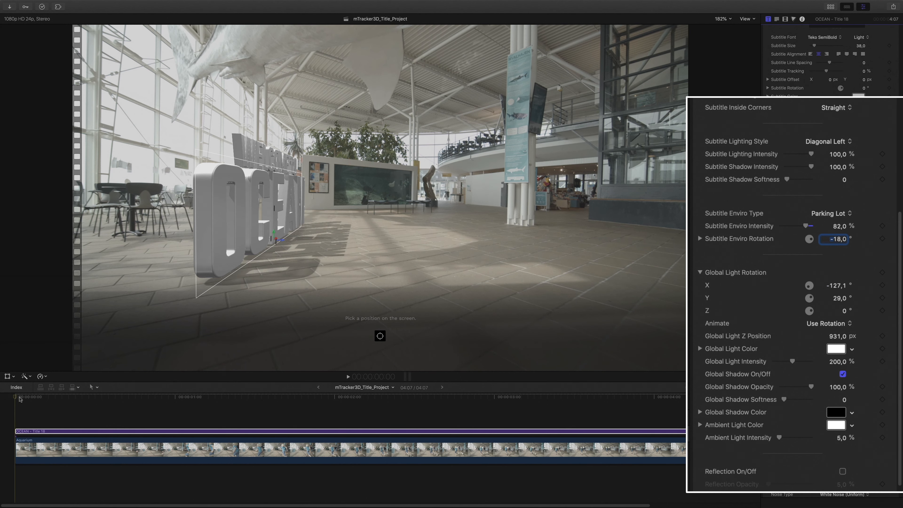
drag(19, 397, 61, 423)
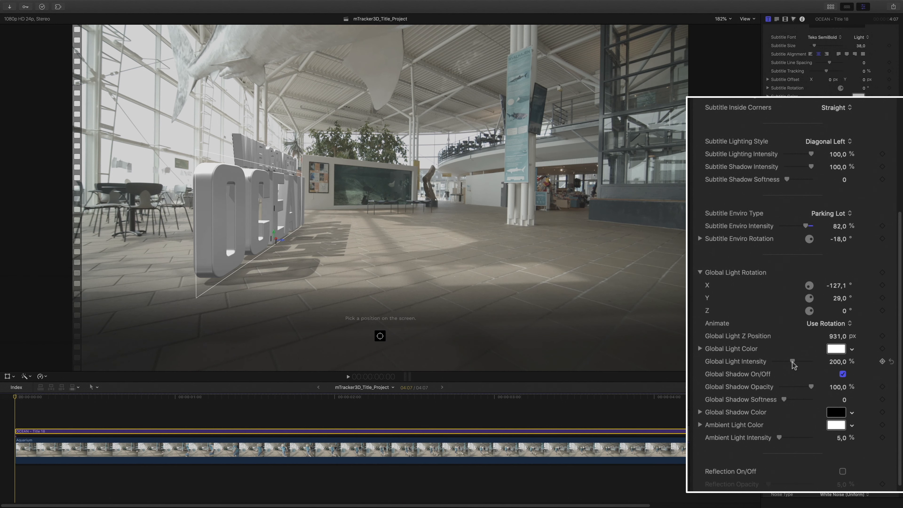
Step: Set the global light intensity to about 198%, the shadow softness to 53 and the light rotation X to -125.1°
drag(792, 361, 814, 384)
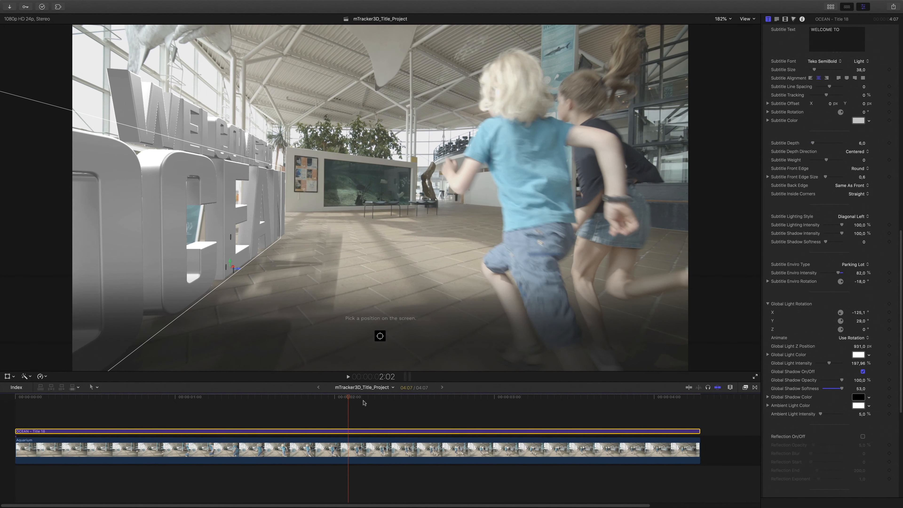
click(14, 399)
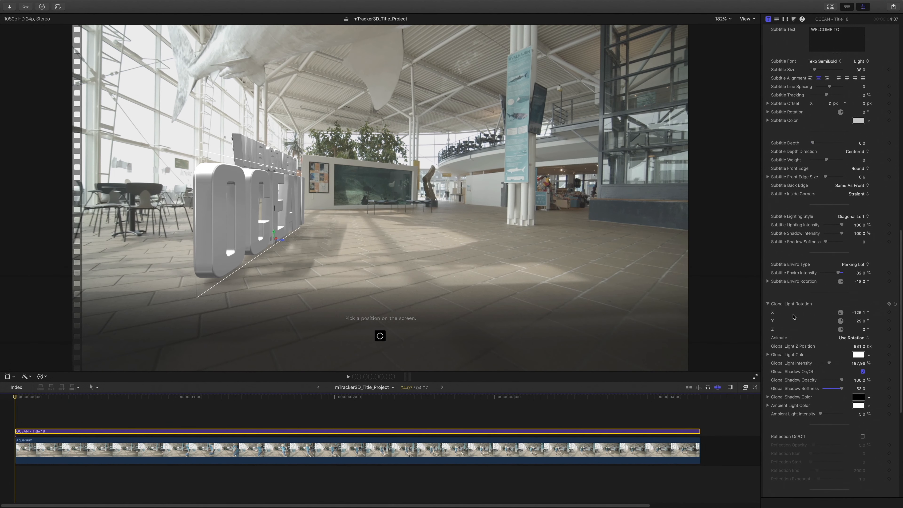
Step: Turn on the title's blur with an amount of 10 and check the result along the clip
scroll(811, 454, down, 10)
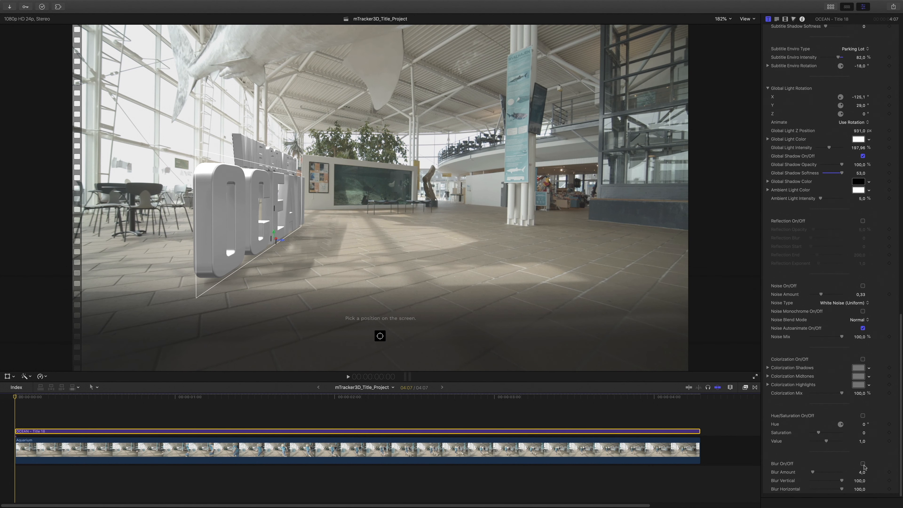
click(863, 464)
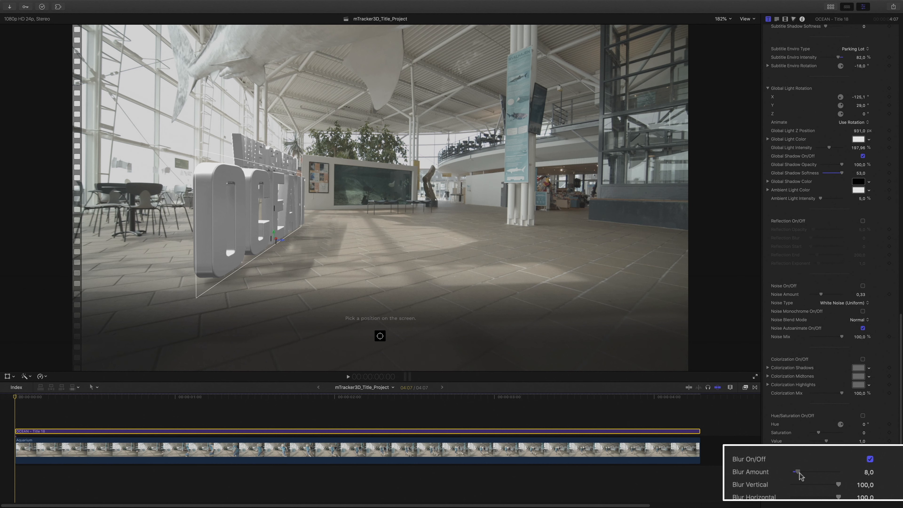
drag(800, 472, 800, 472)
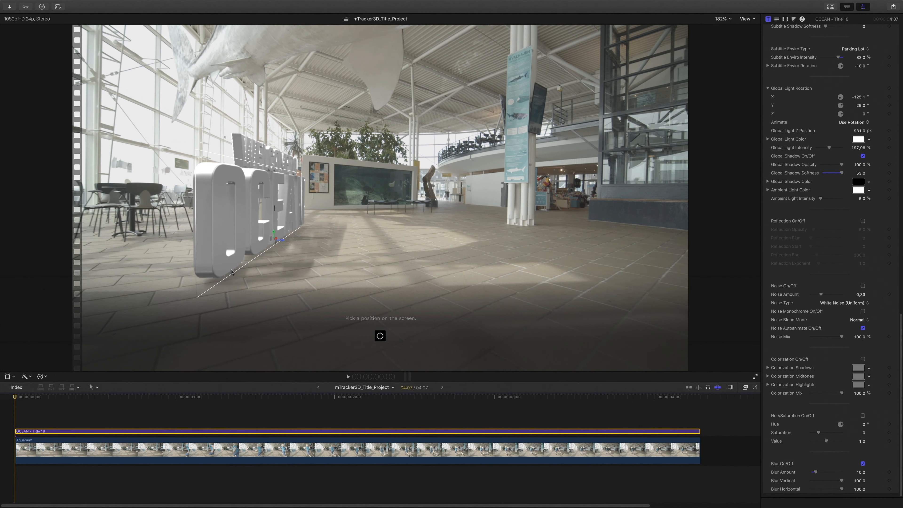
drag(22, 401, 244, 405)
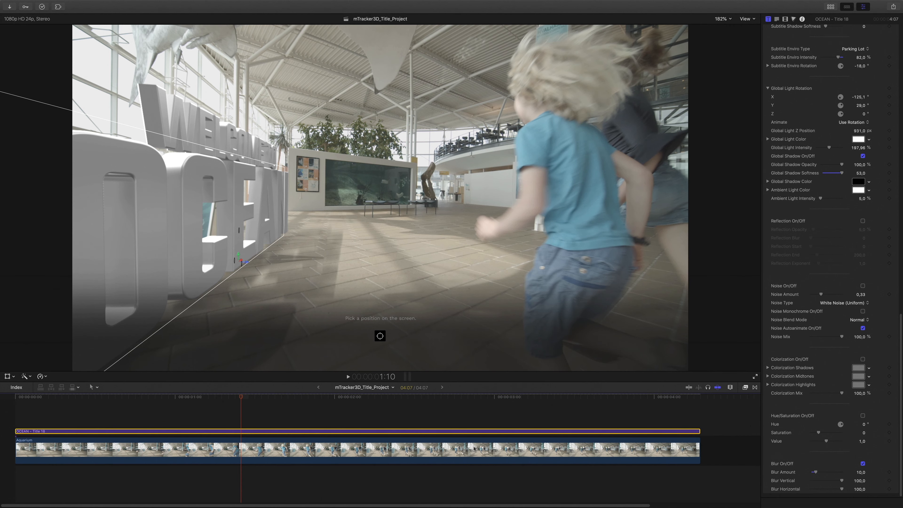
Step: Try the Plaid fabric material and a gold metal material on the OCEAN lettering
scroll(765, 206, up, 15)
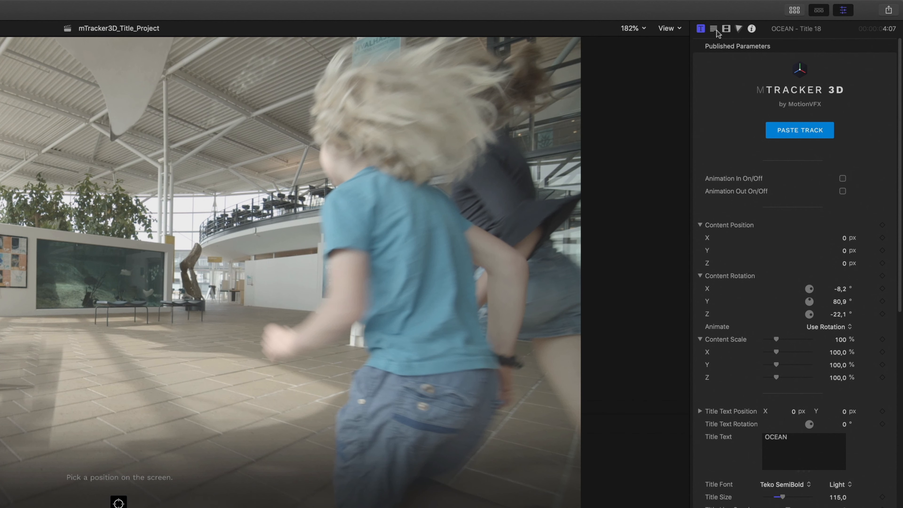
click(713, 28)
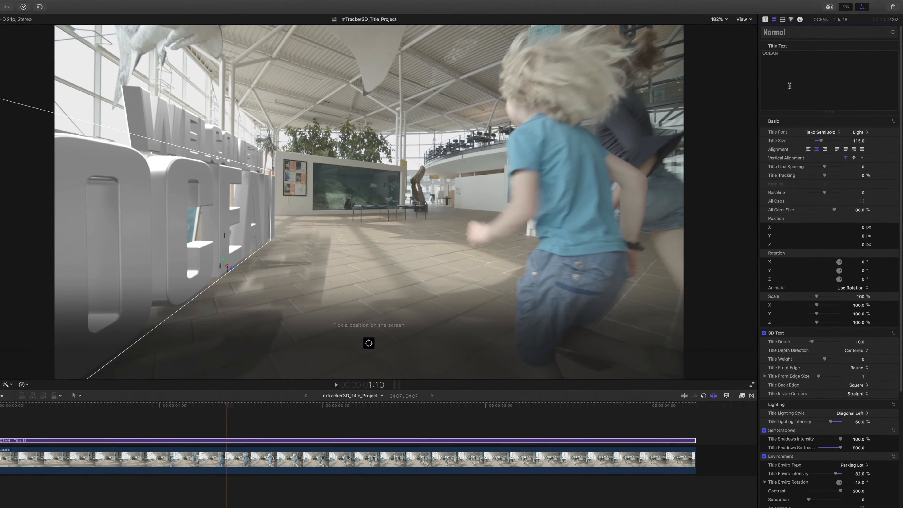
scroll(817, 321, down, 10)
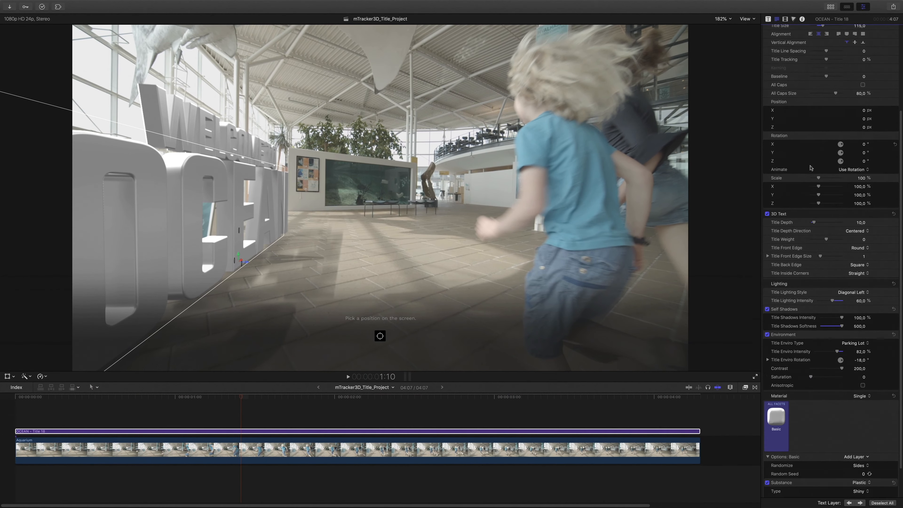
click(776, 380)
mouse_move(792, 411)
click(721, 332)
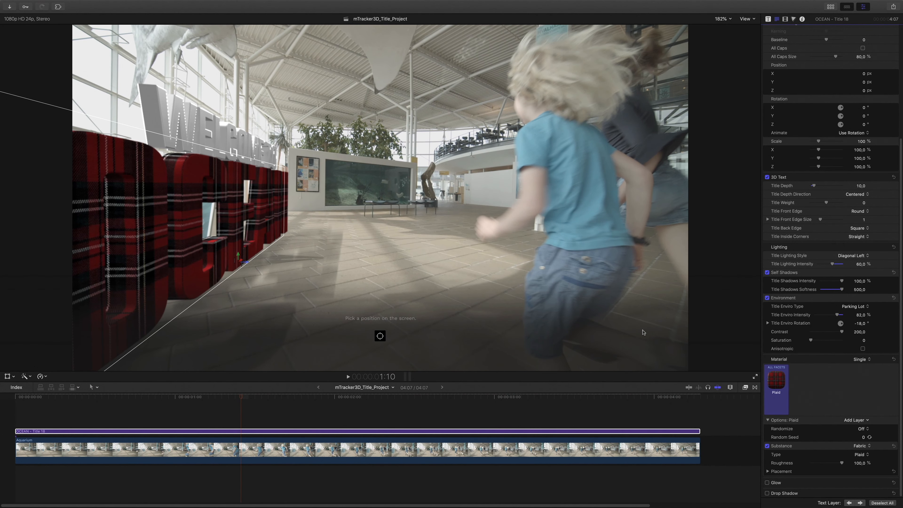
click(776, 379)
click(713, 376)
Step: Try the Sidewalk concrete and Old Planks wood materials on OCEAN, and return it to the Basic material
click(776, 380)
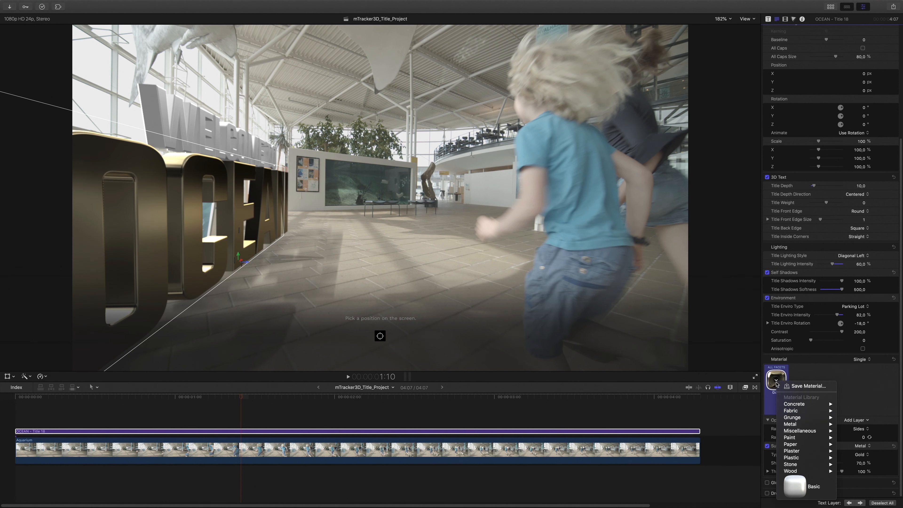
mouse_move(792, 402)
click(747, 465)
click(776, 380)
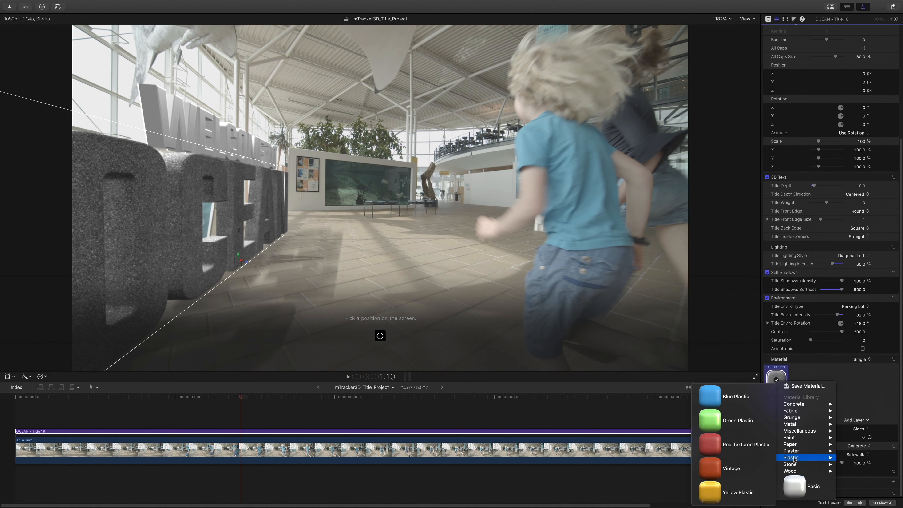
mouse_move(792, 470)
click(729, 379)
click(776, 380)
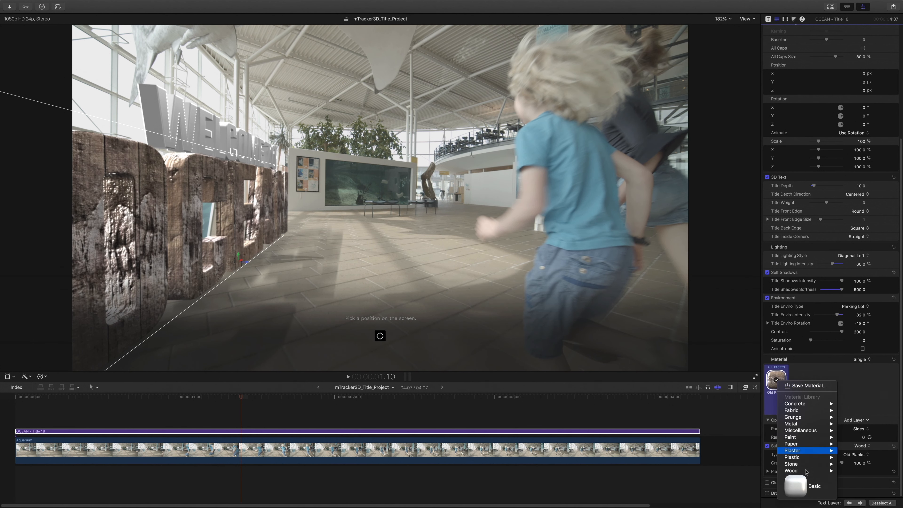
click(798, 486)
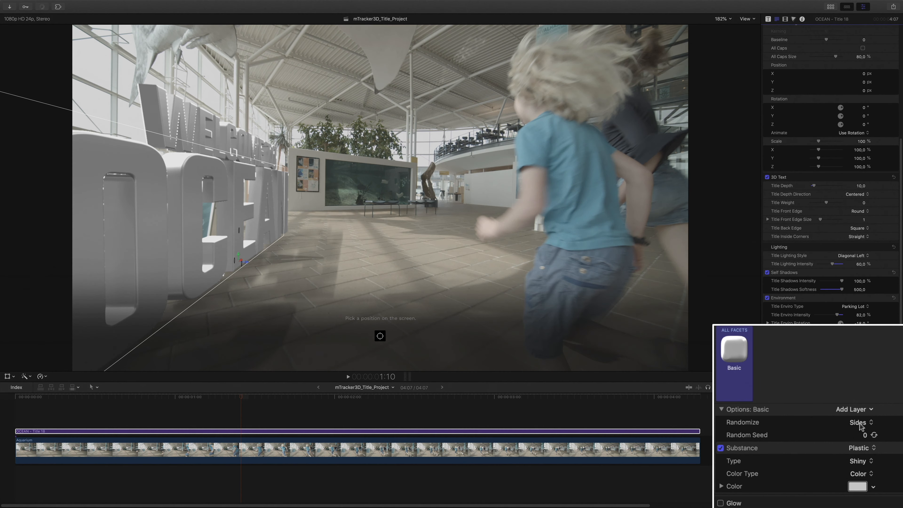
Step: Set the OCEAN material's plastic type to Matte and its environment contrast to 71
click(860, 462)
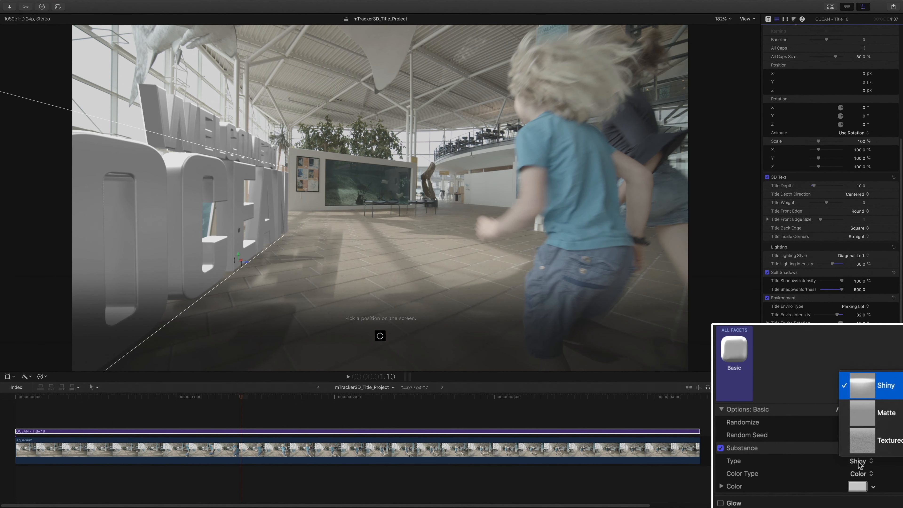
click(862, 410)
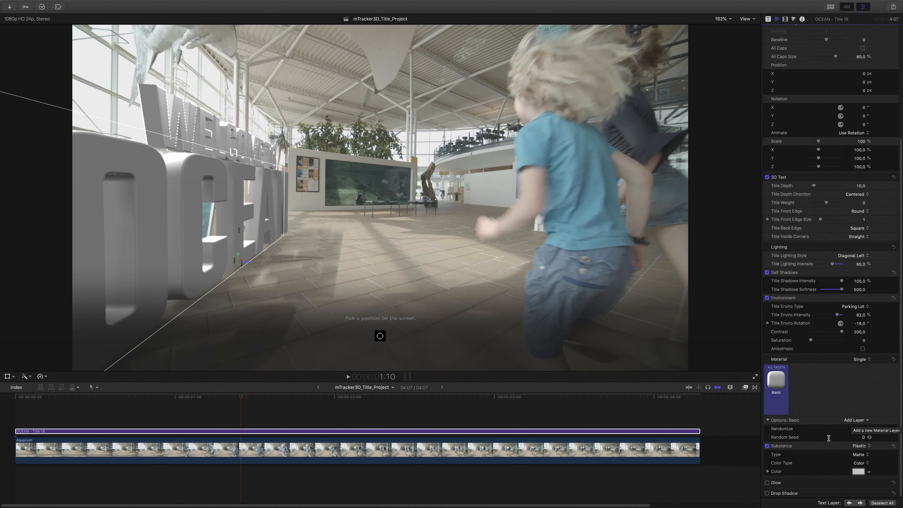
scroll(818, 448, up, 3)
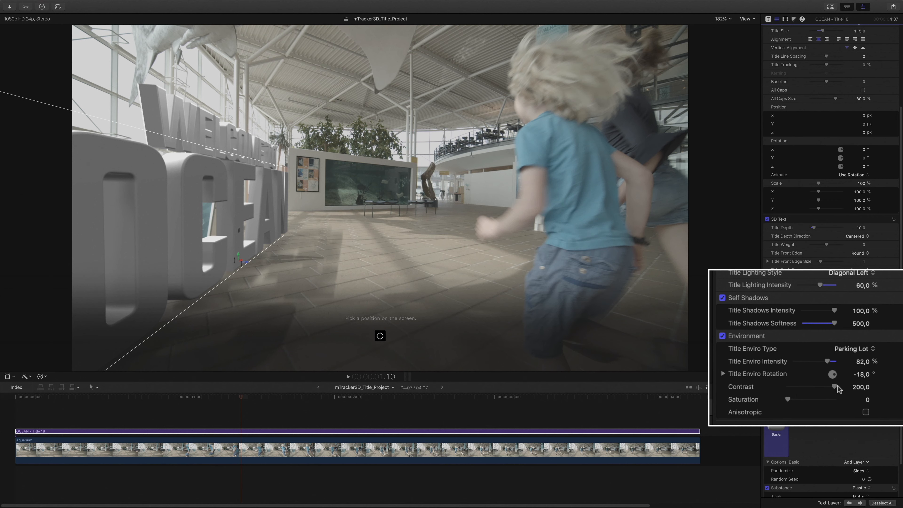
mouse_move(837, 387)
mouse_down()
mouse_move(829, 387)
mouse_move(830, 376)
mouse_up()
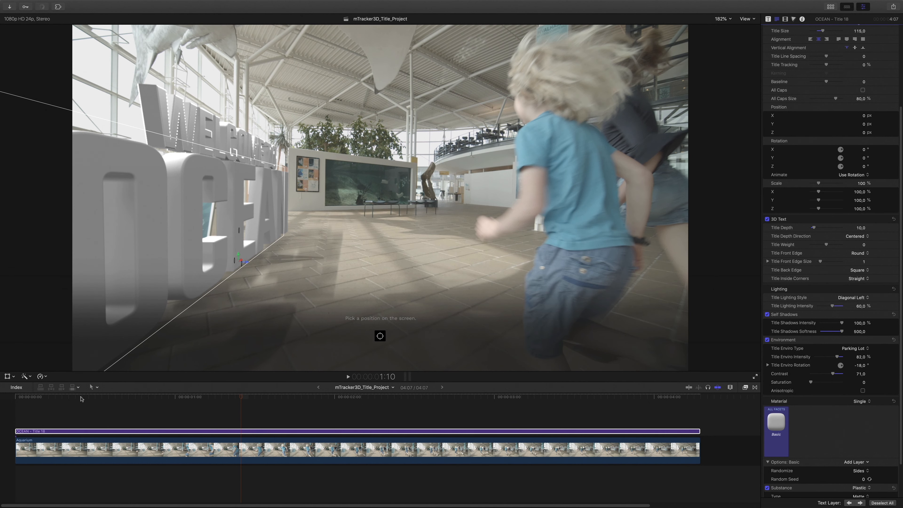
Step: Go to frame 8 near the clip's start, duplicate the OCEAN title onto the layer above and disable the upper copy
mouse_move(76, 399)
mouse_down()
mouse_move(65, 399)
mouse_move(73, 399)
mouse_up()
click(234, 451)
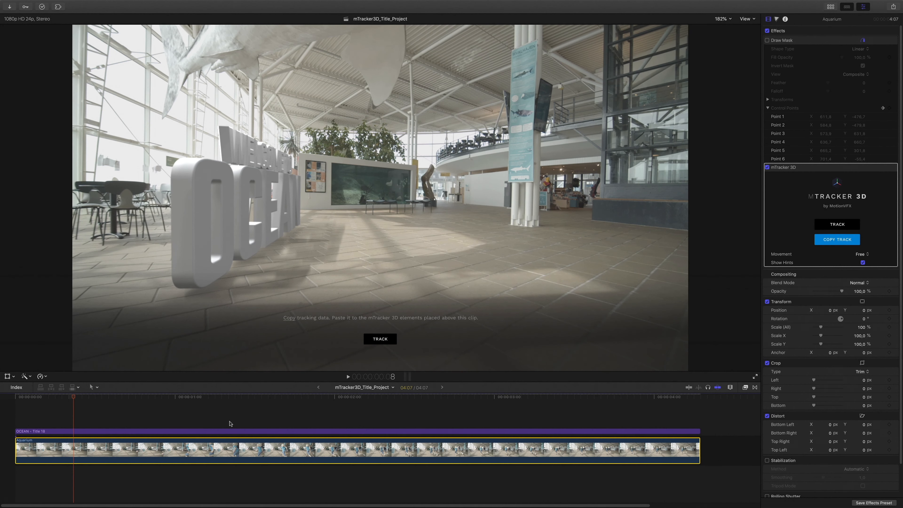
click(219, 432)
key(alt)
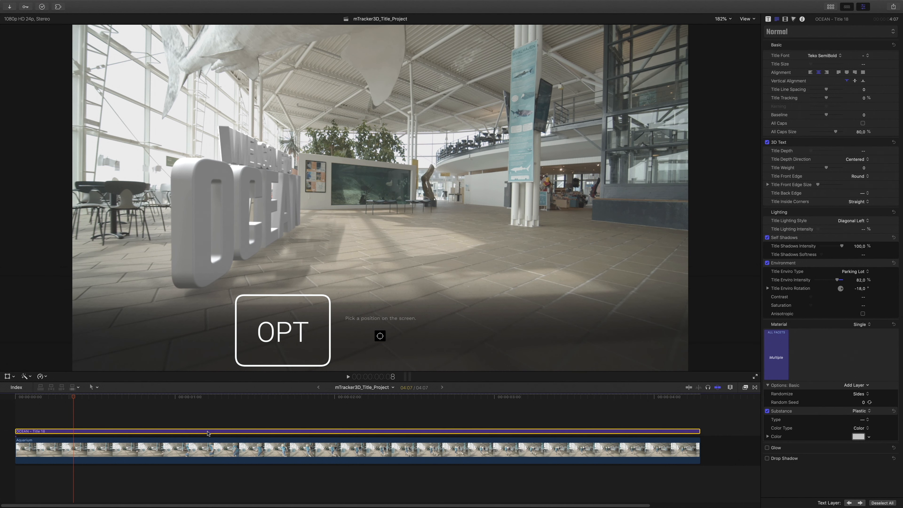
drag(208, 433, 207, 416)
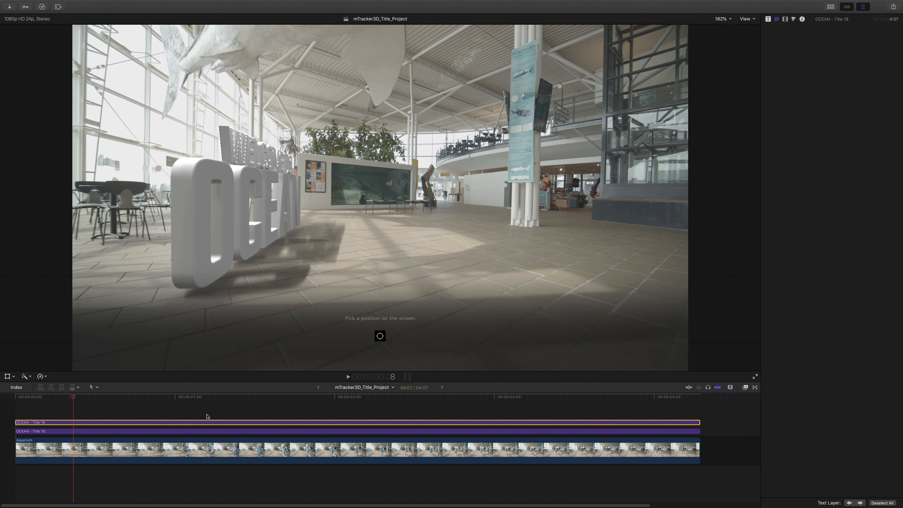
click(187, 425)
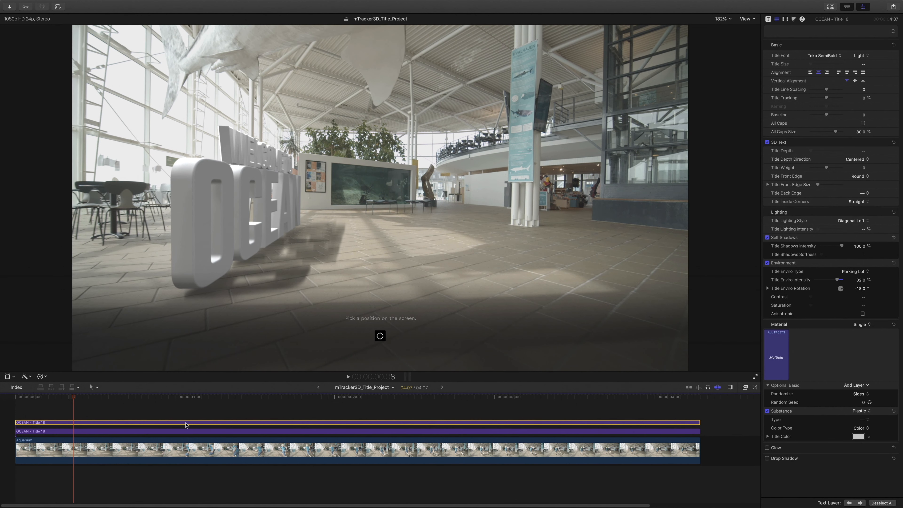
key(v)
Step: Flatten the lower title copy onto the floor by setting its content scale Y to 0.3%
click(190, 432)
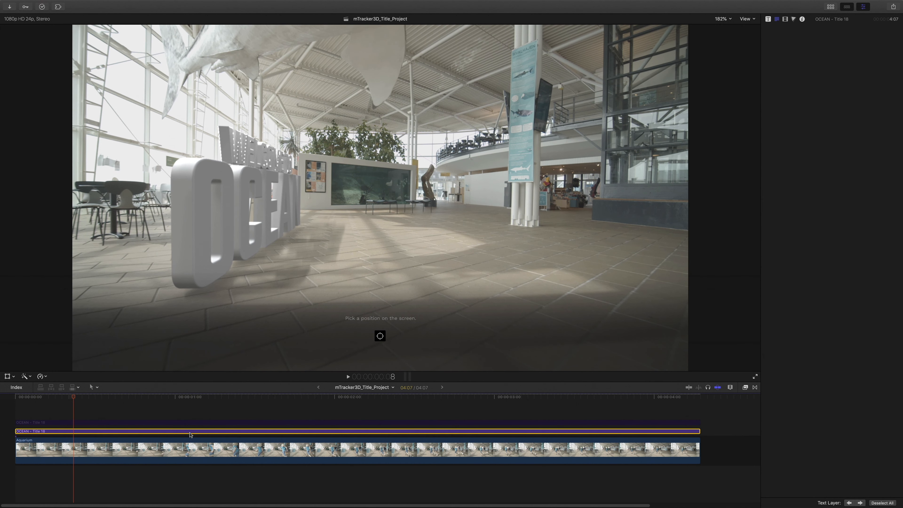
click(767, 19)
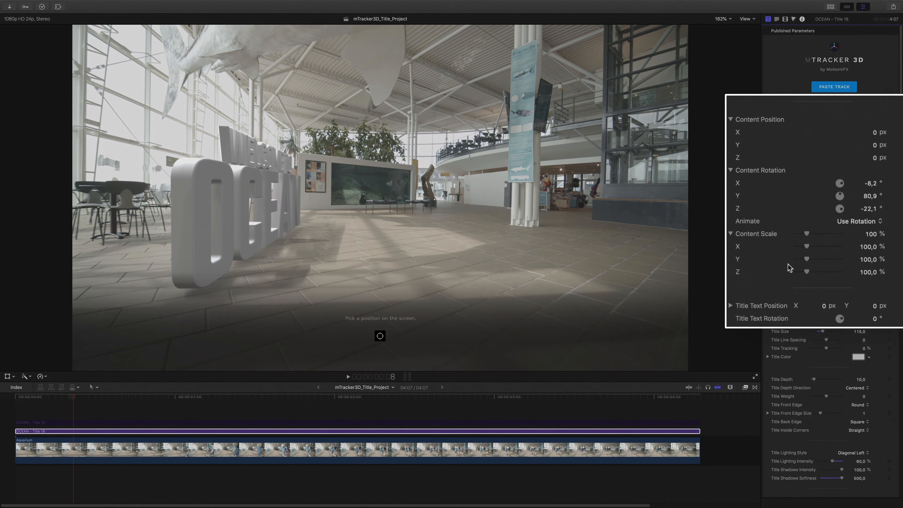
drag(818, 243, 800, 259)
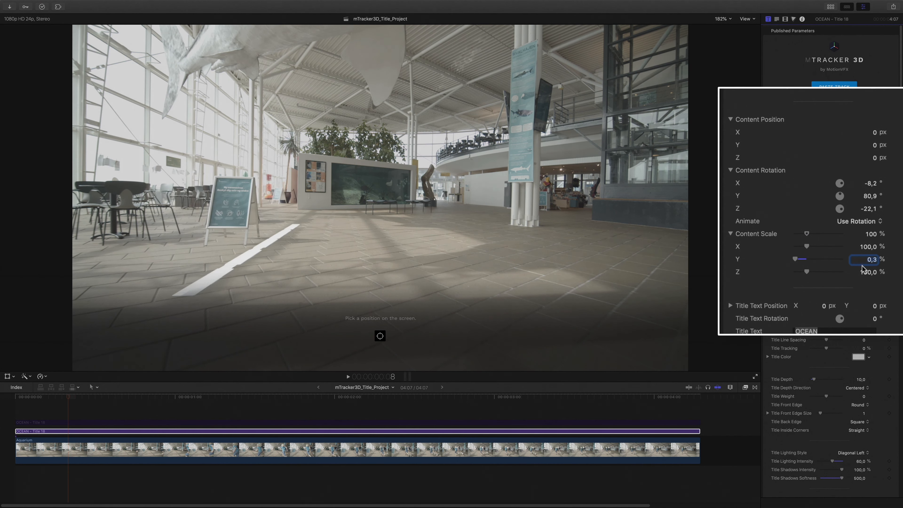
Step: Set both the title colour and the subtitle colour of the flattened copy to black
click(863, 356)
drag(800, 455, 877, 456)
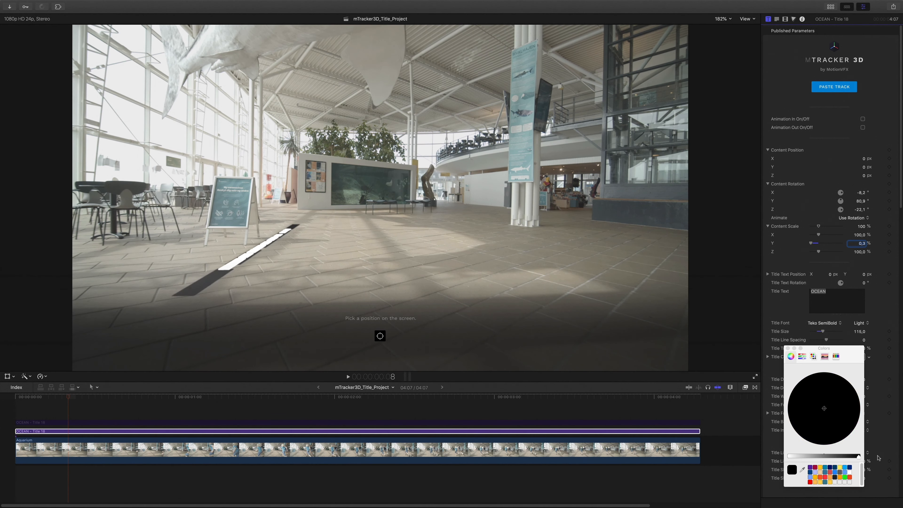
click(788, 348)
scroll(788, 348, down, 8)
scroll(787, 348, down, 8)
click(857, 386)
drag(807, 457, 887, 459)
click(787, 349)
Step: Set the lighting style to Off for both the title and the subtitle of the flattened copy
scroll(789, 372, up, 10)
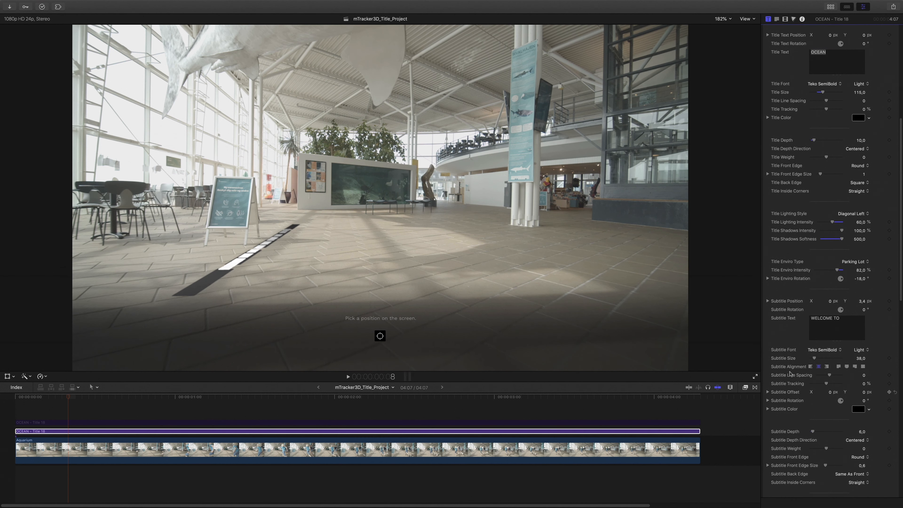
scroll(789, 373, down, 1)
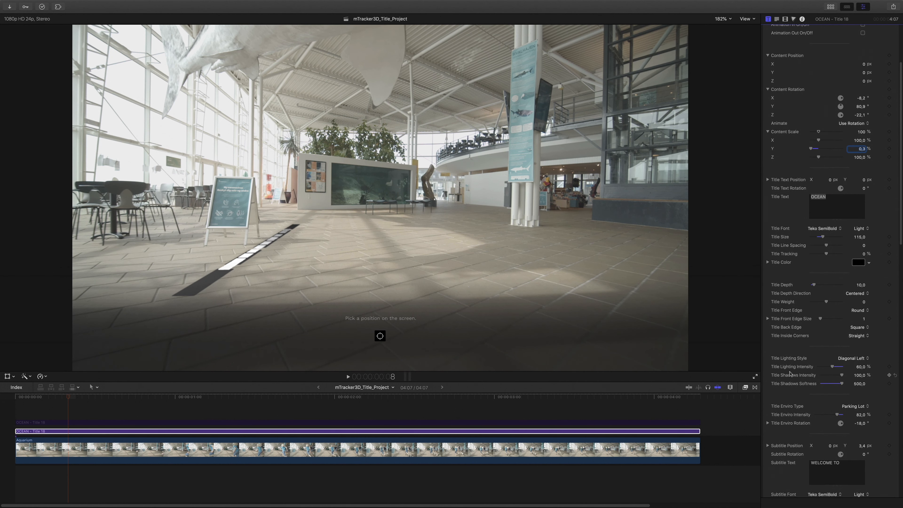
click(855, 358)
click(843, 225)
scroll(799, 315, down, 6)
scroll(799, 315, down, 6)
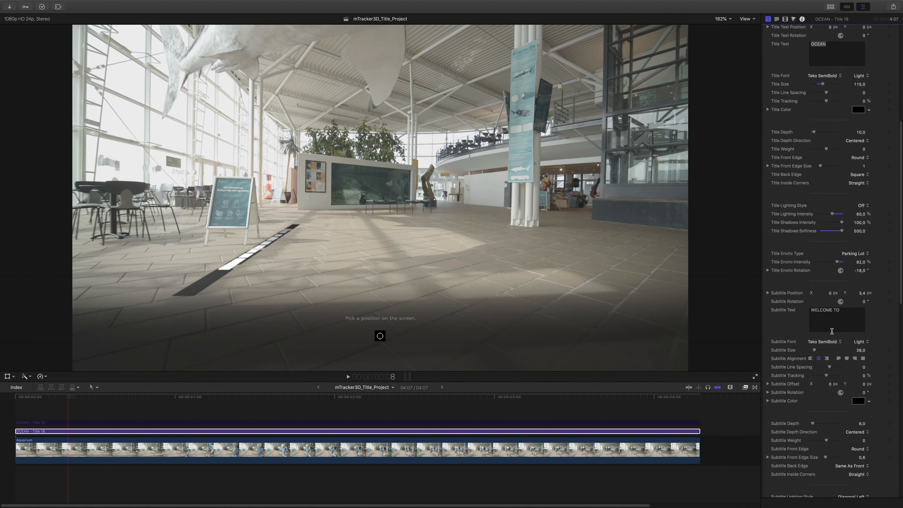
click(858, 361)
click(857, 231)
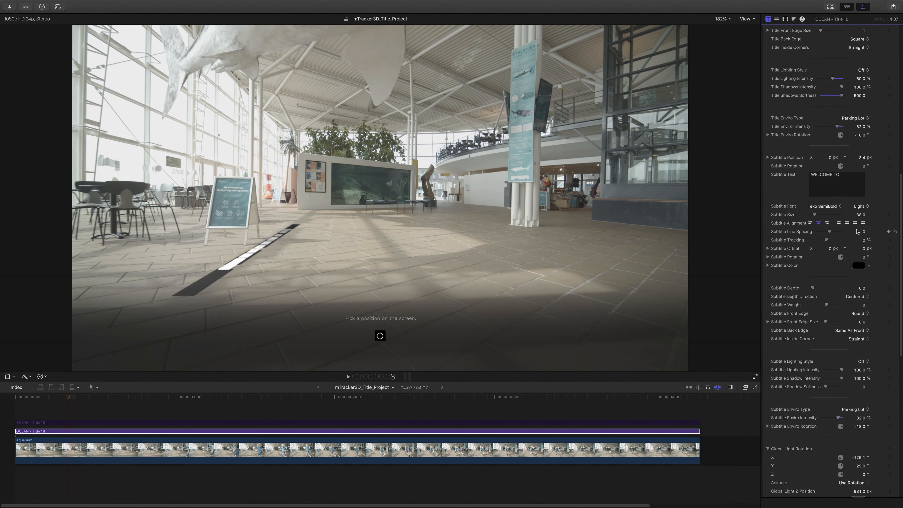
Step: Set the environment type of the flattened copy's title and subtitle to Gradient
scroll(805, 280, up, 4)
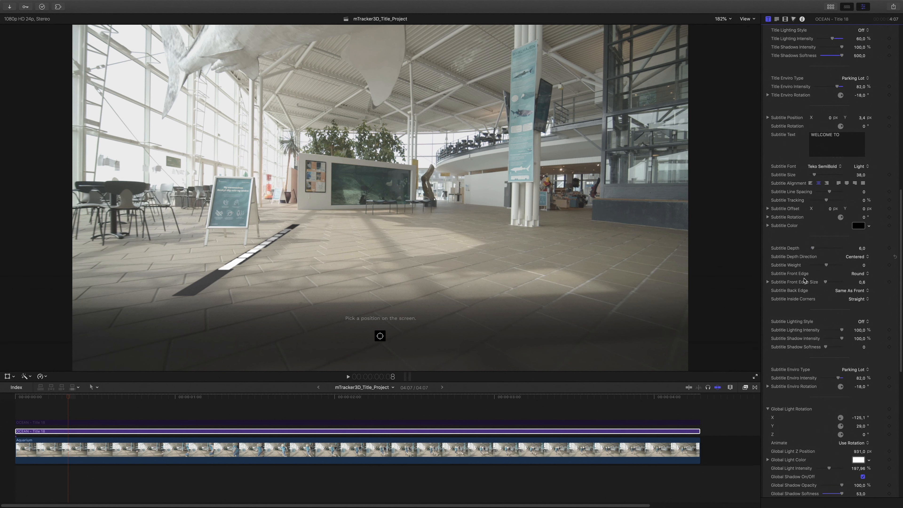
click(855, 182)
click(854, 278)
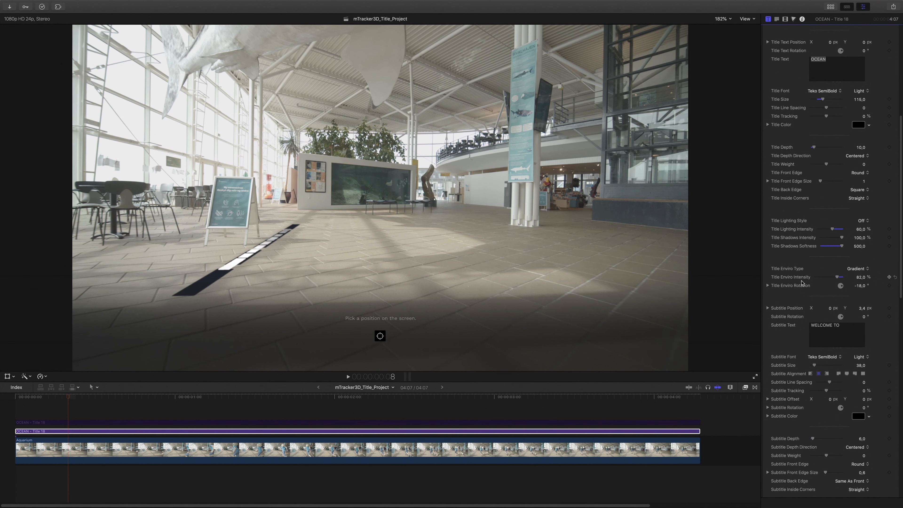
scroll(803, 327, down, 3)
scroll(804, 327, down, 4)
click(856, 348)
click(833, 285)
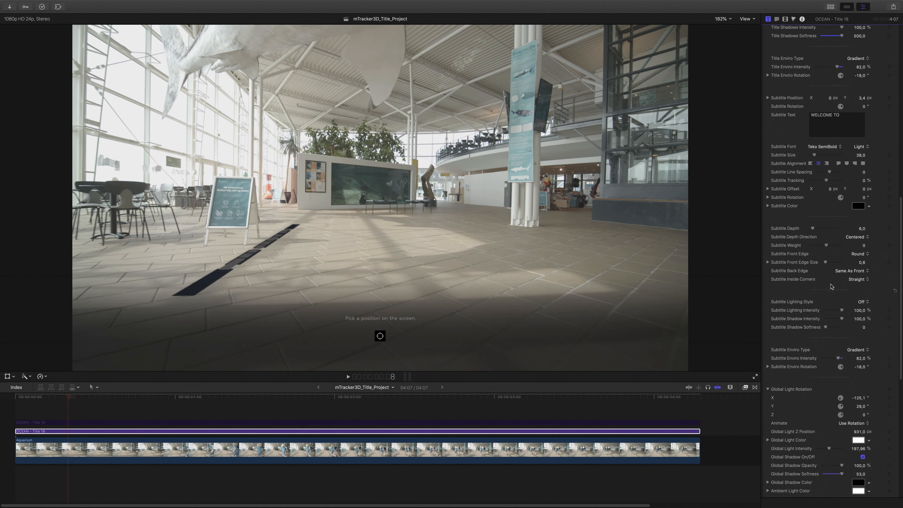
Step: Re-enable the upper title copy to check the contact shadow under the letters, and select the flattened copy
scroll(832, 287, down, 4)
click(312, 423)
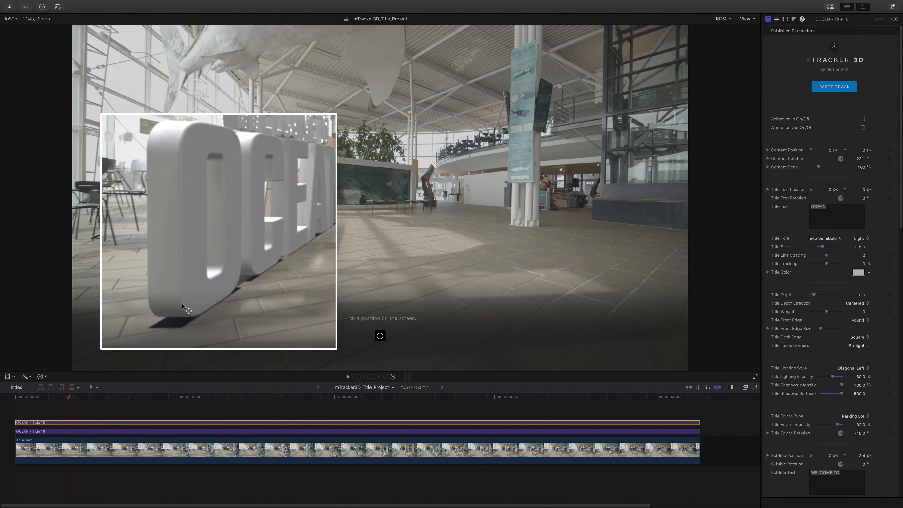
click(262, 431)
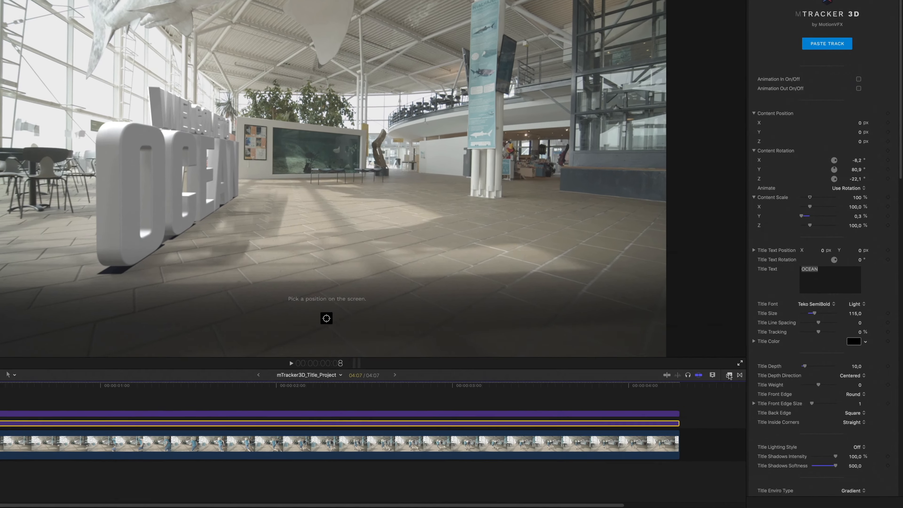
Step: Try the Gaussian blur effect directly on the flattened title copy, and undo it
click(745, 387)
scroll(651, 448, up, 1)
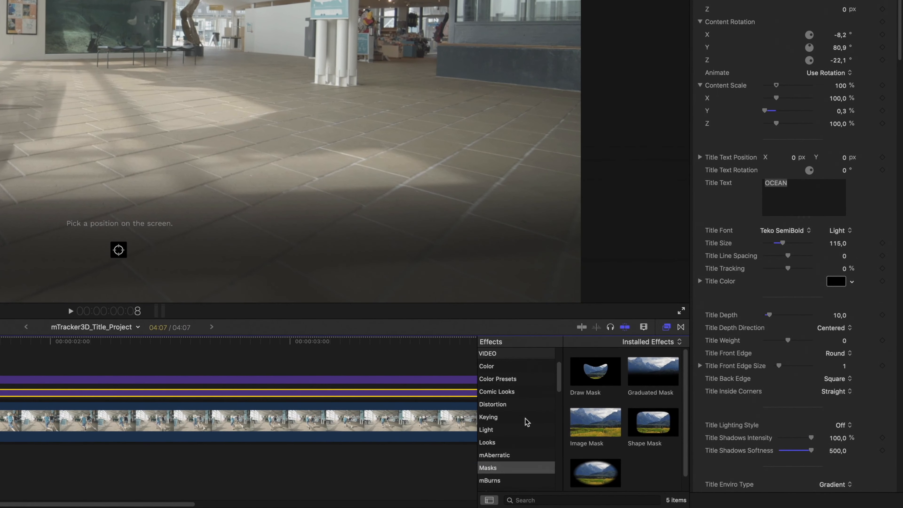
scroll(526, 423, up, 3)
click(485, 417)
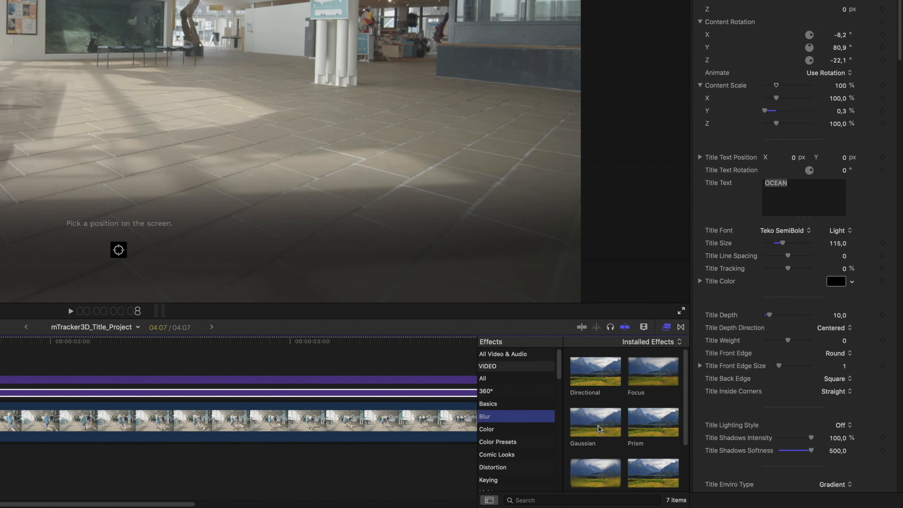
drag(600, 430, 427, 394)
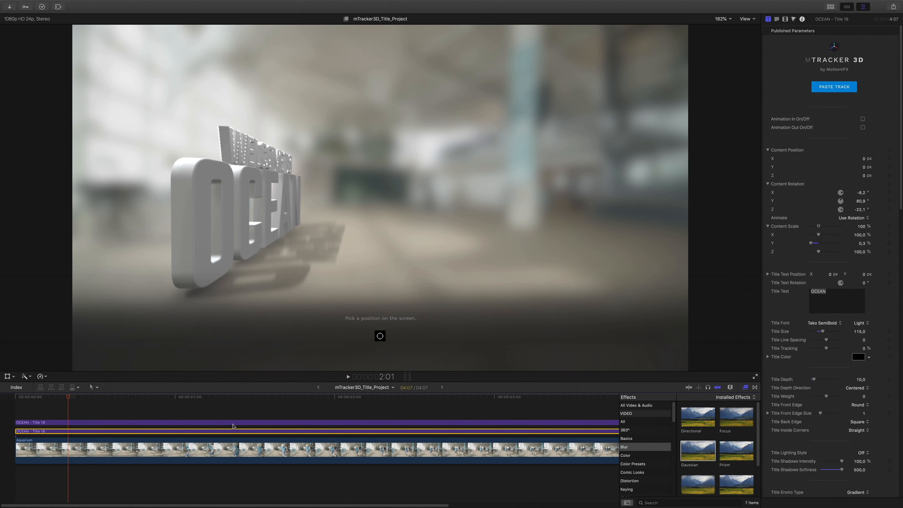
key(super+z)
Step: Turn the flattened title copy into a new compound clip named Shadows in the Footage event
right_click(274, 433)
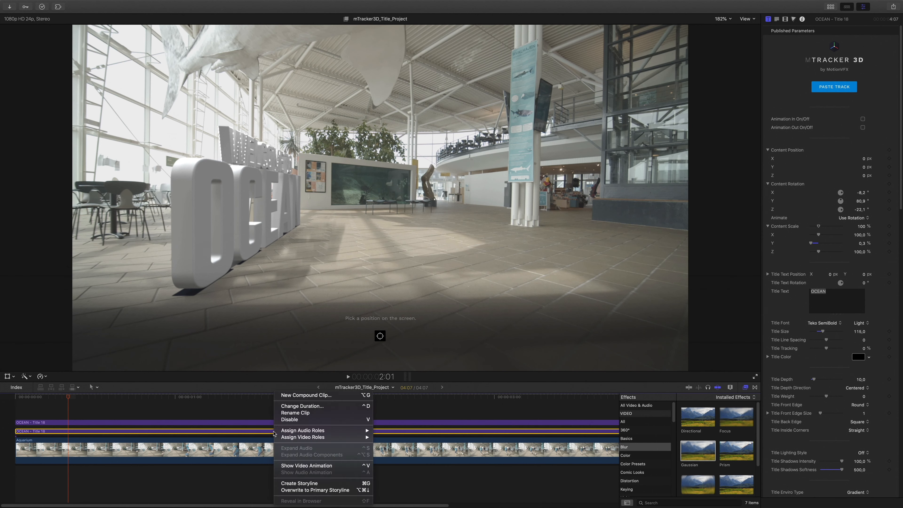
click(310, 396)
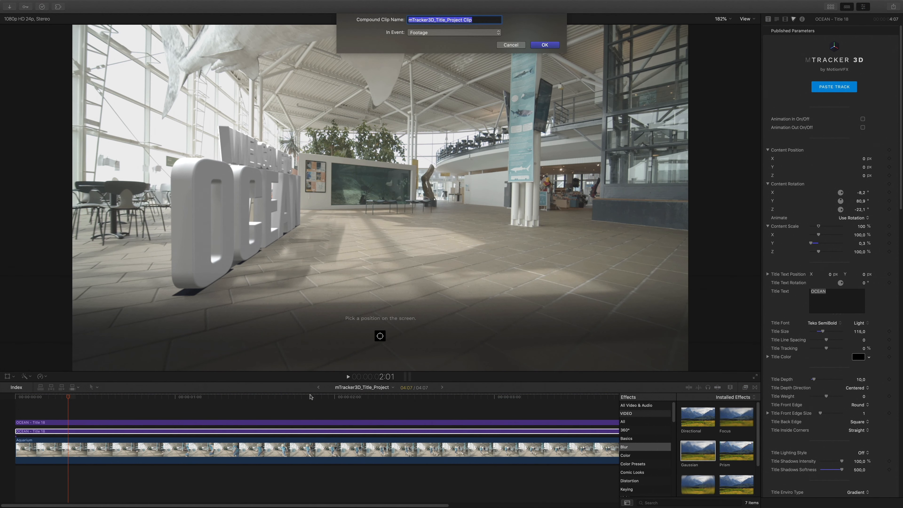
text(Shadows)
key(Return)
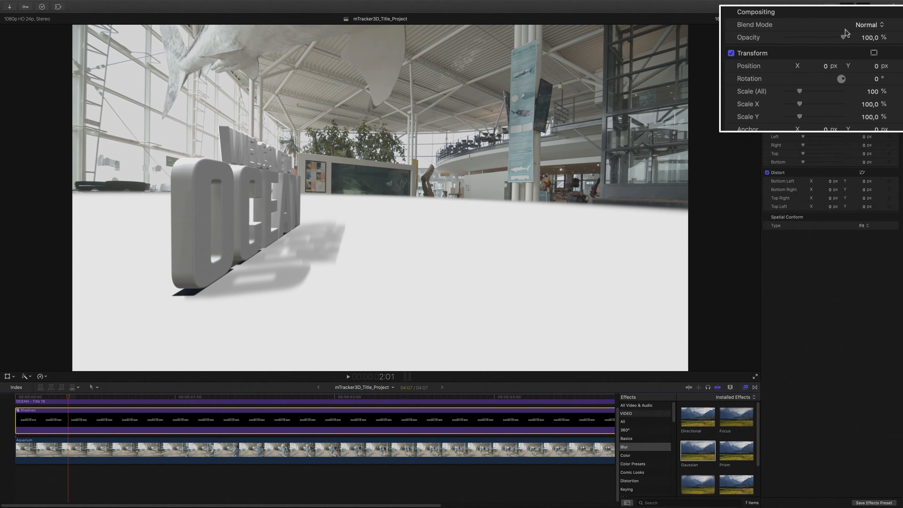
Step: Set the Shadows compound clip's blend mode to Multiply and apply the Gaussian blur effect to it
click(859, 39)
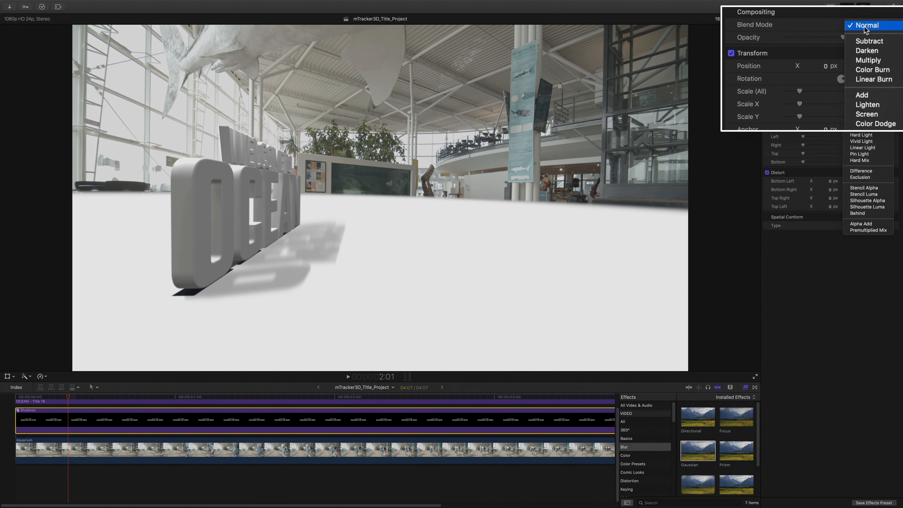
click(893, 63)
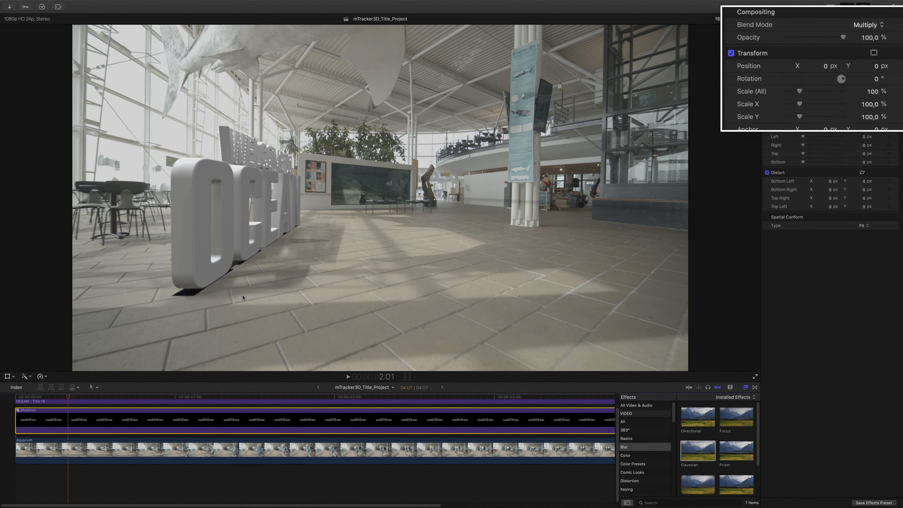
drag(697, 451, 558, 421)
key(Home)
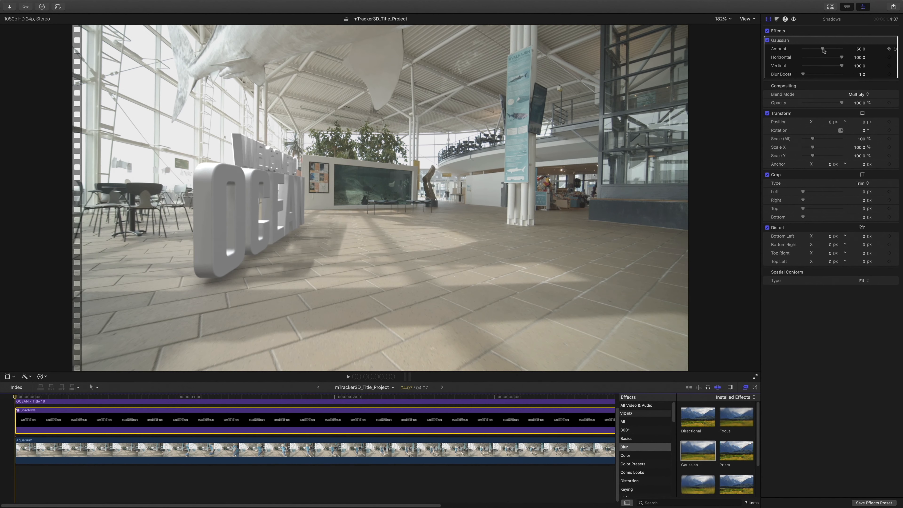
Step: Set the Gaussian blur amount on the Shadows clip to 30
drag(817, 49, 814, 50)
click(859, 50)
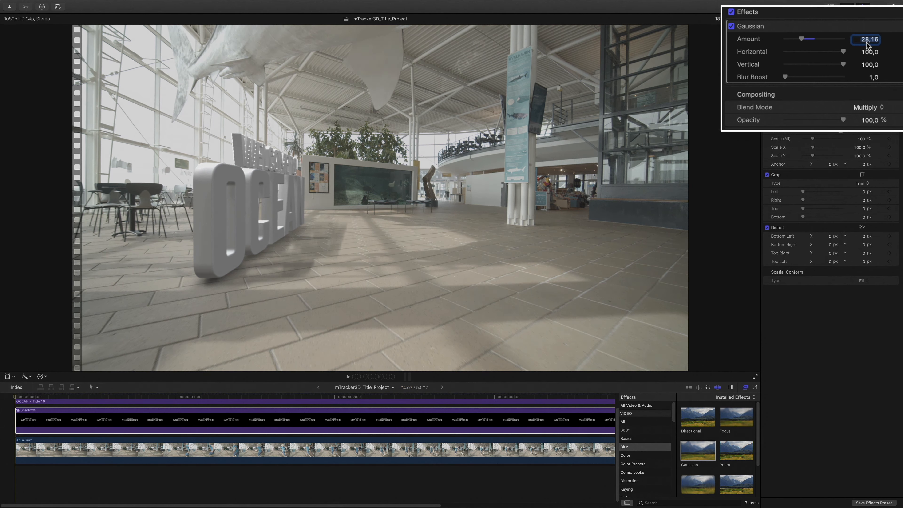
text(30)
key(Return)
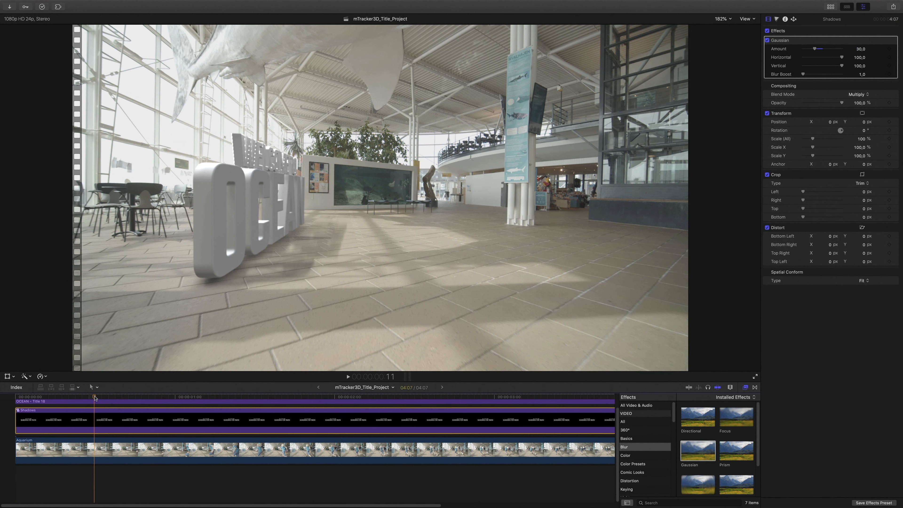
Step: Add a new Title 18 above the OCEAN title, align it with the start of the clips, and place it at a tracked point
click(95, 397)
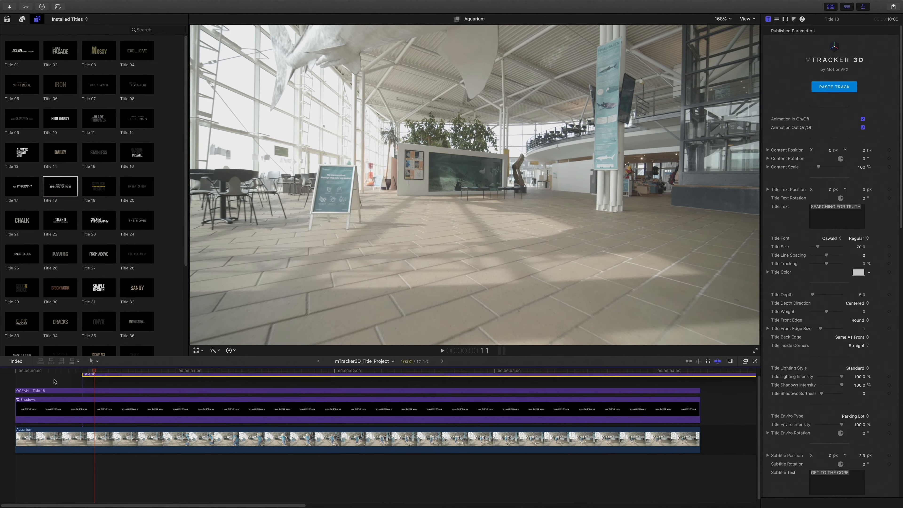
drag(54, 380, 55, 381)
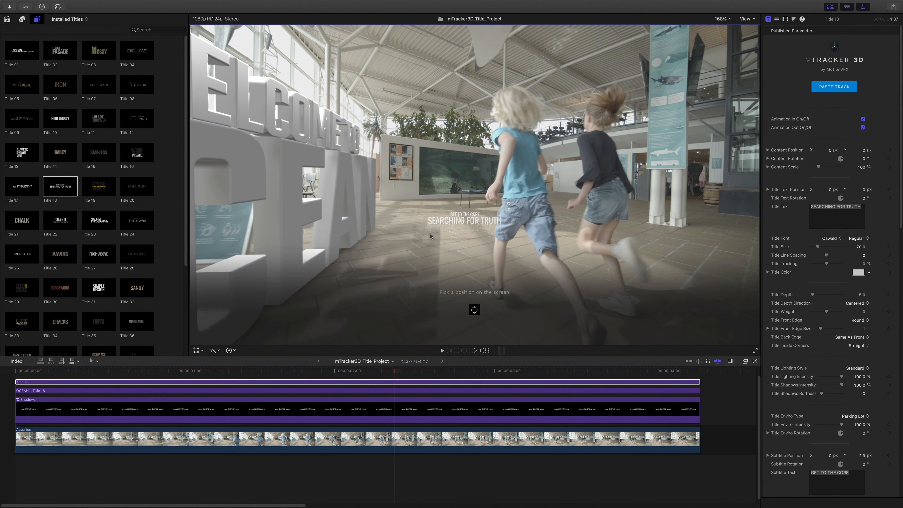
click(430, 234)
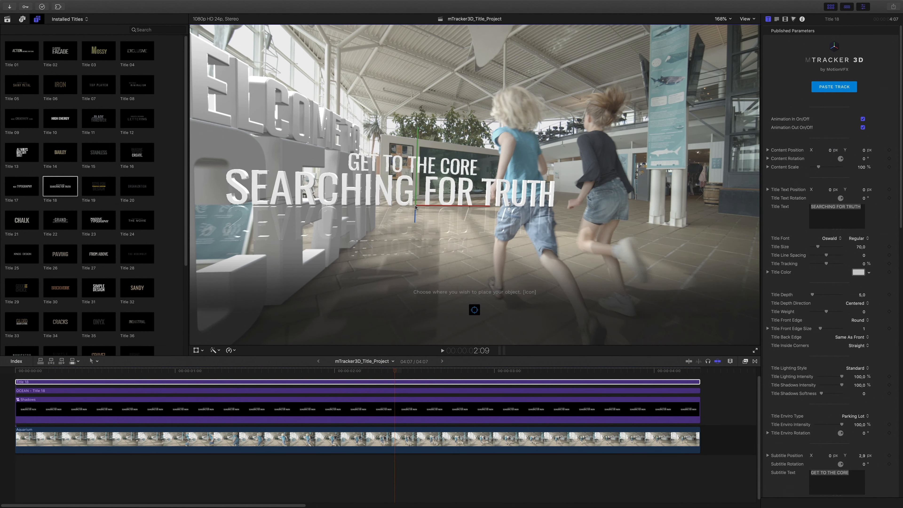
Step: Change the new title's text to 2030, clear its subtitle text, and set the title font to Teko SemiBold
triple_click(836, 207)
text(2030)
triple_click(829, 473)
key(BackSpace)
click(834, 239)
text(teko)
key(Return)
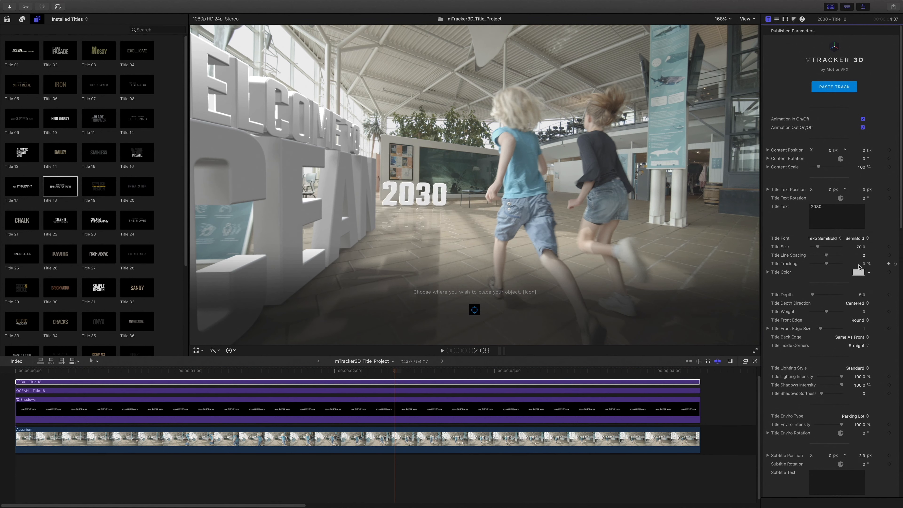
Step: Rotate the 2030 title to Y 18° and Z 90°, and position it at X -0.14, Y 2.98 on the white wall beside the aquarium
click(778, 20)
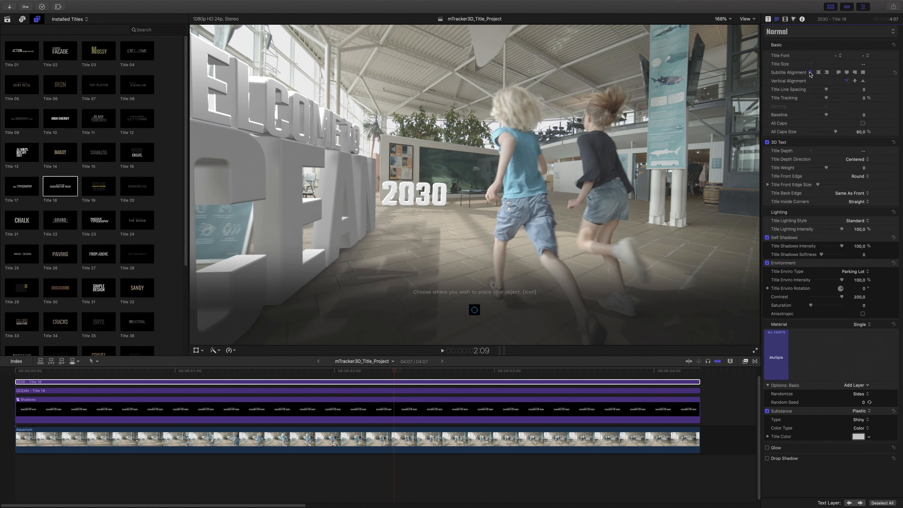
click(768, 19)
click(768, 159)
drag(864, 184, 863, 153)
click(768, 151)
drag(864, 167, 863, 158)
drag(863, 201, 863, 194)
drag(864, 159, 864, 163)
drag(394, 371, 194, 390)
key(space)
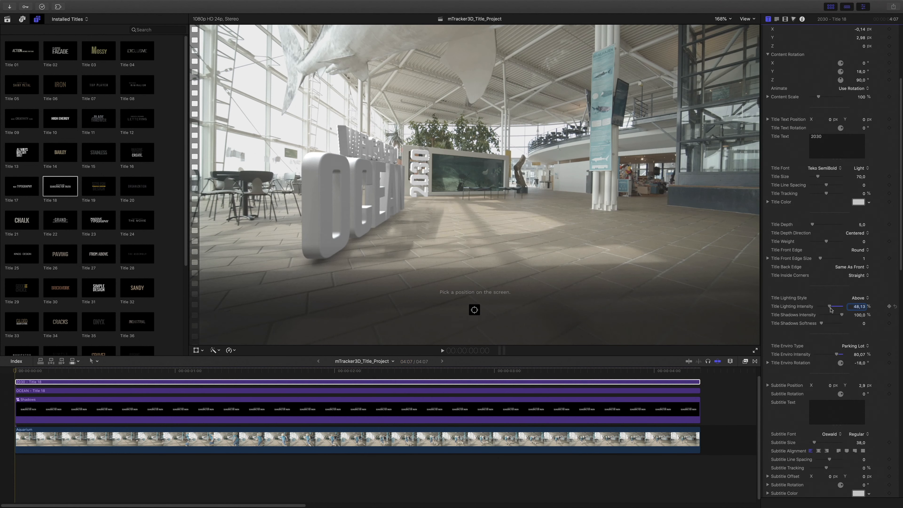
Step: Set the 2030 title's lighting style to Above, environment intensity to about 80% and environment rotation to -18°, and turn off its global shadow
drag(859, 456, 812, 459)
click(787, 348)
scroll(780, 247, down, 15)
click(864, 390)
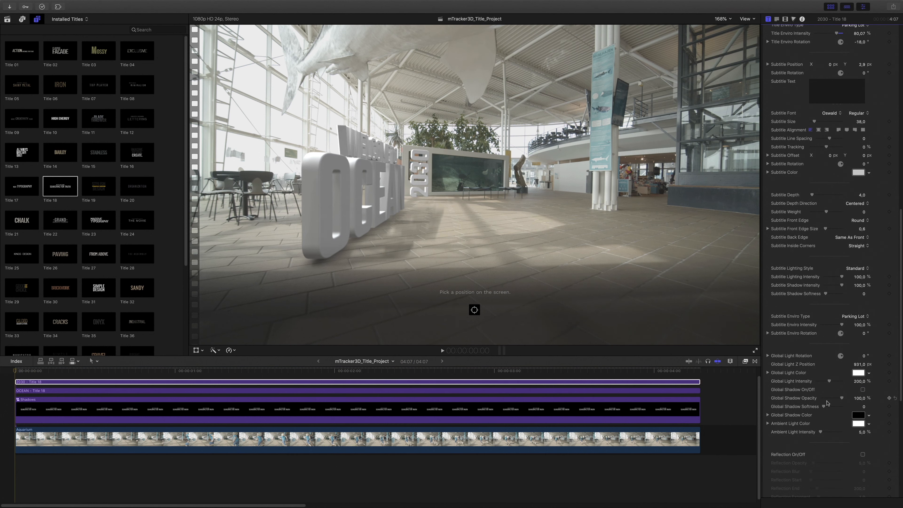
Step: Duplicate the 2030 title and turn the lower copy into a Shadows_2030 compound clip with Multiply blending and a Gaussian blur amount of 12
drag(601, 371, 15, 373)
drag(389, 382, 389, 377)
click(390, 390)
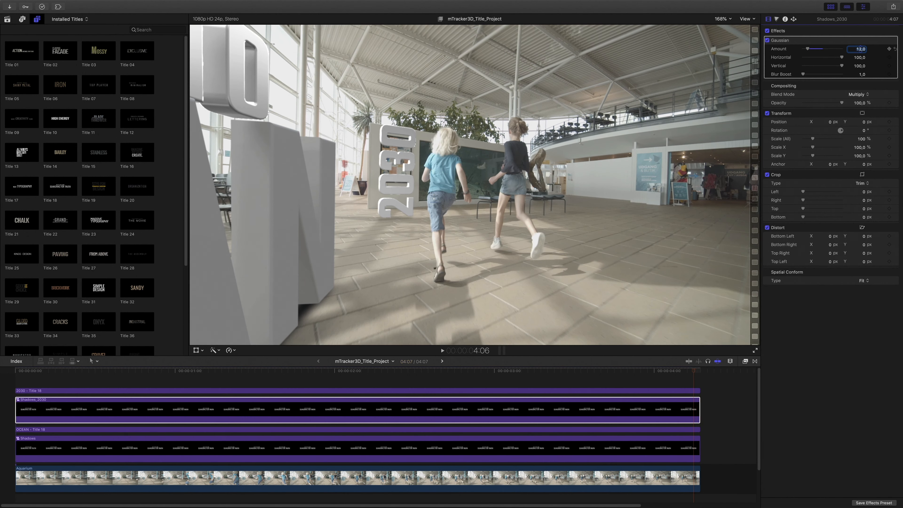
drag(694, 370, 1, 383)
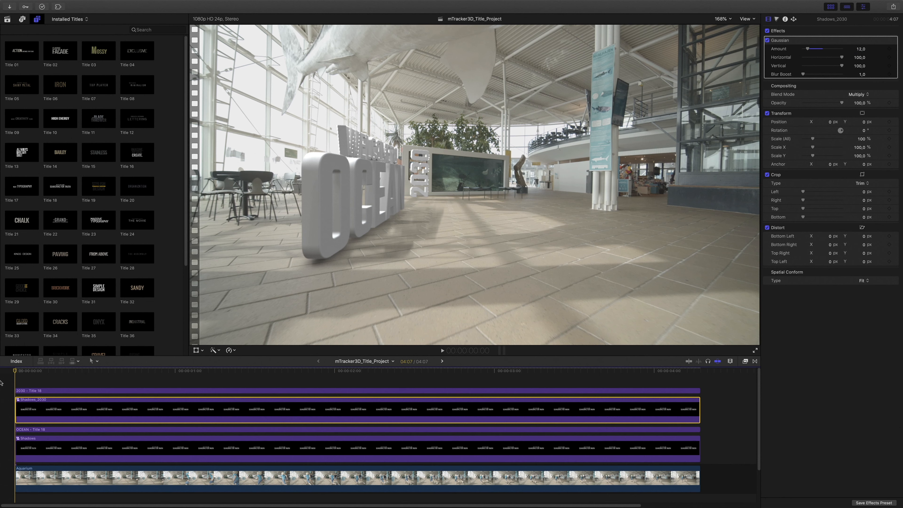
Step: Combine all timeline clips into a new compound clip named Final_look in the Footage event
key(super+a)
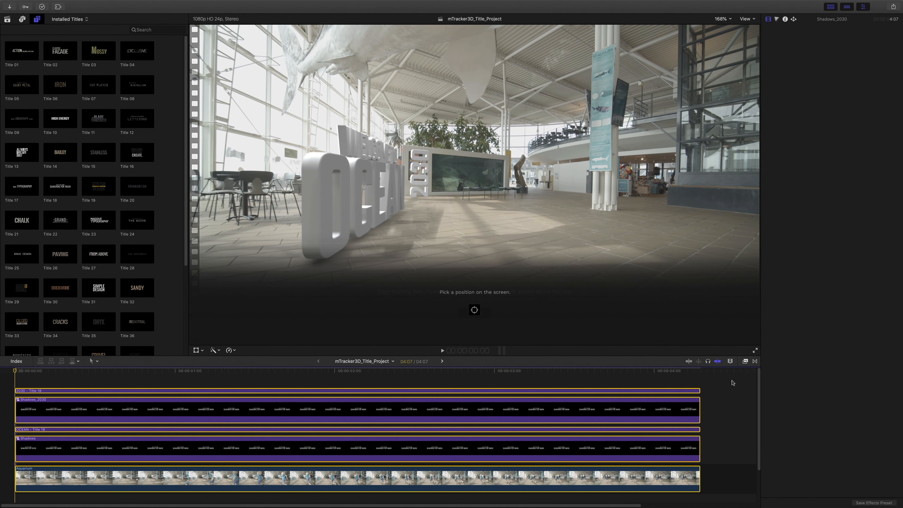
right_click(576, 411)
click(596, 380)
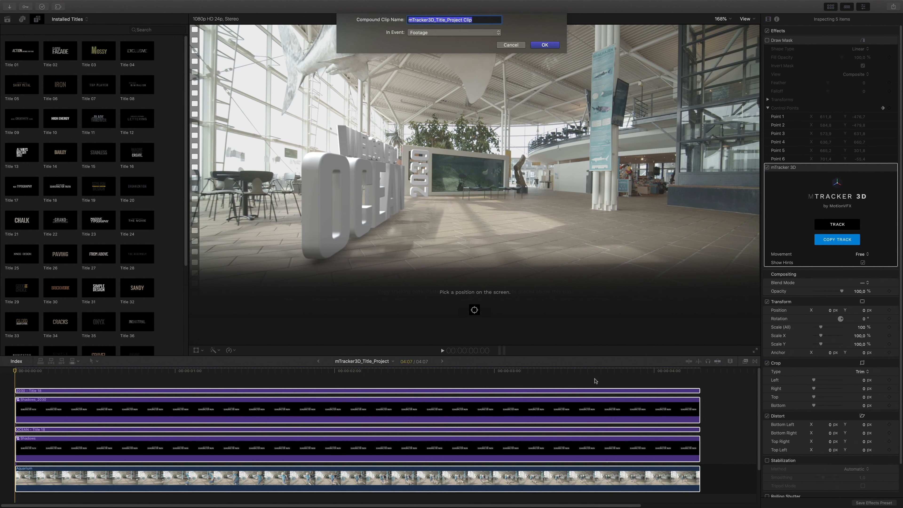
text(Final_look)
key(Return)
Step: Apply the default mFilmLook effect to the Final_look clip and dismiss its first-steps introduction
key(super+5)
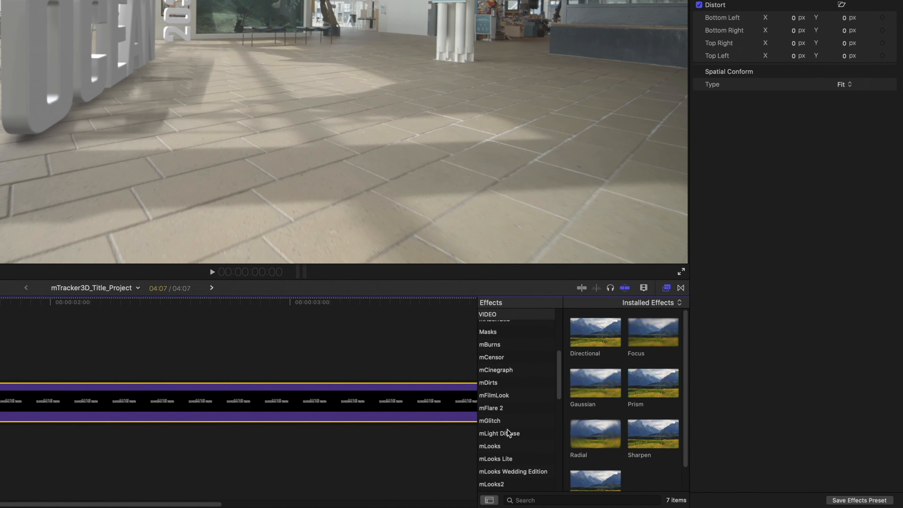
click(493, 395)
drag(595, 333, 322, 403)
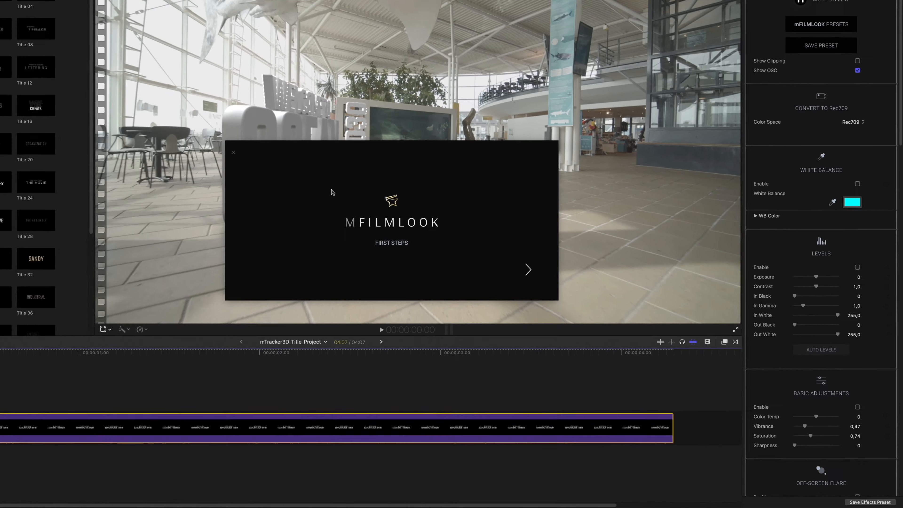
click(233, 153)
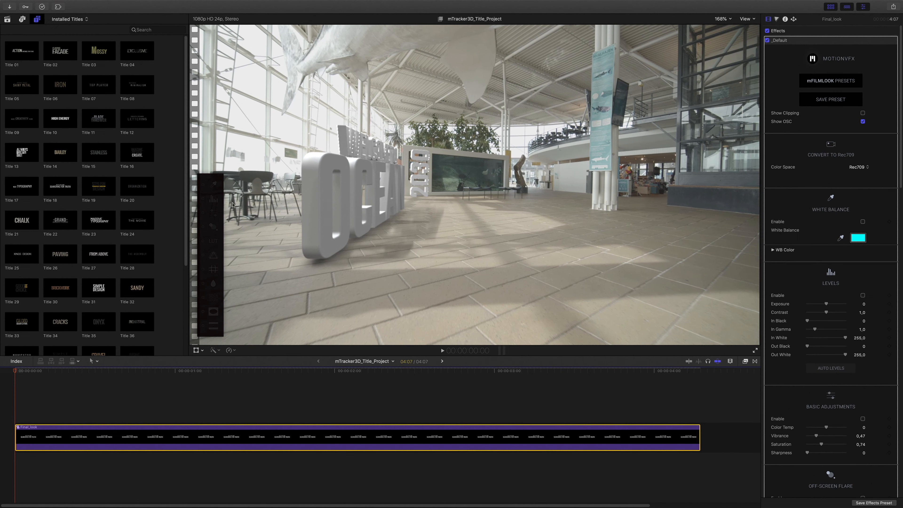
Step: Enable the LUT section of mFilmLook and browse the built-in LUT presets in an enlarged preset window
click(214, 242)
click(830, 7)
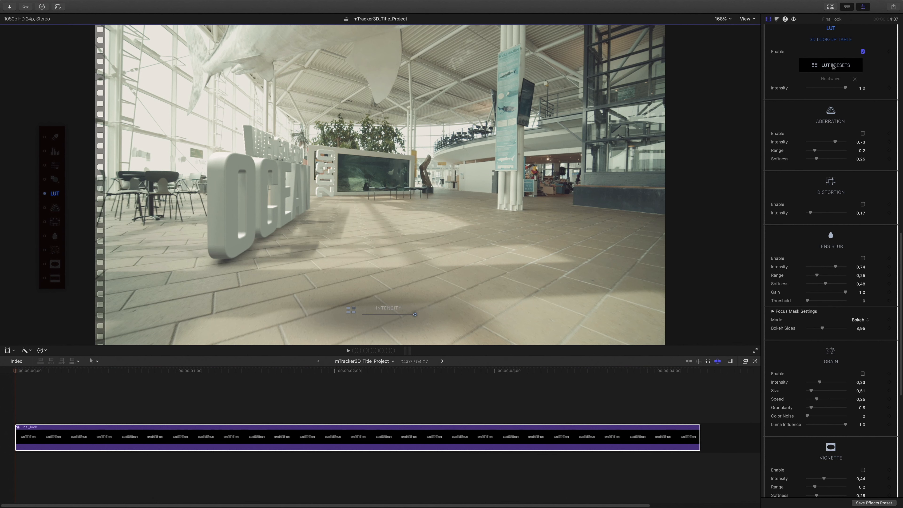
click(834, 67)
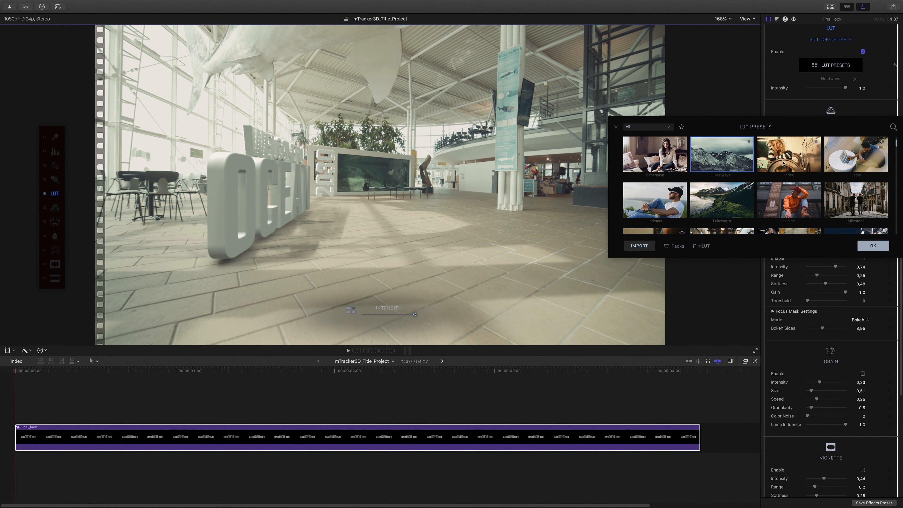
drag(735, 117, 734, 65)
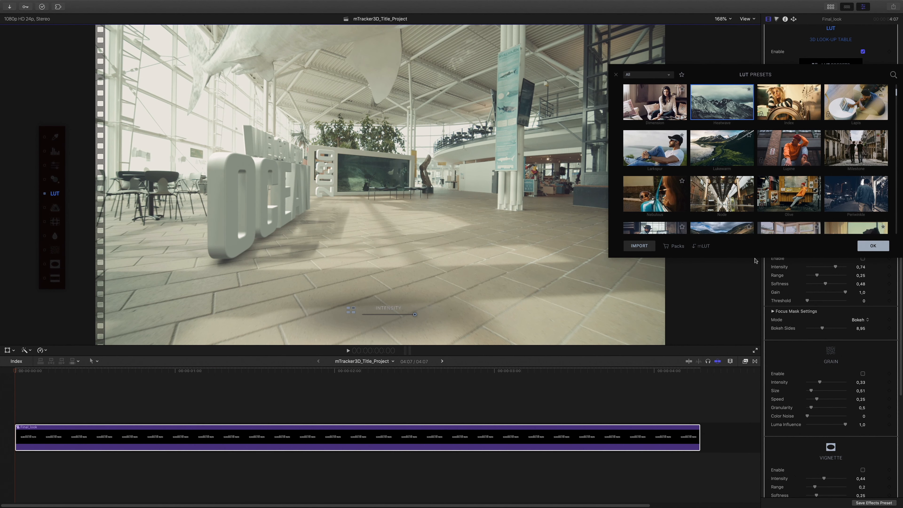
drag(756, 259, 770, 420)
scroll(741, 246, down, 5)
scroll(741, 245, up, 8)
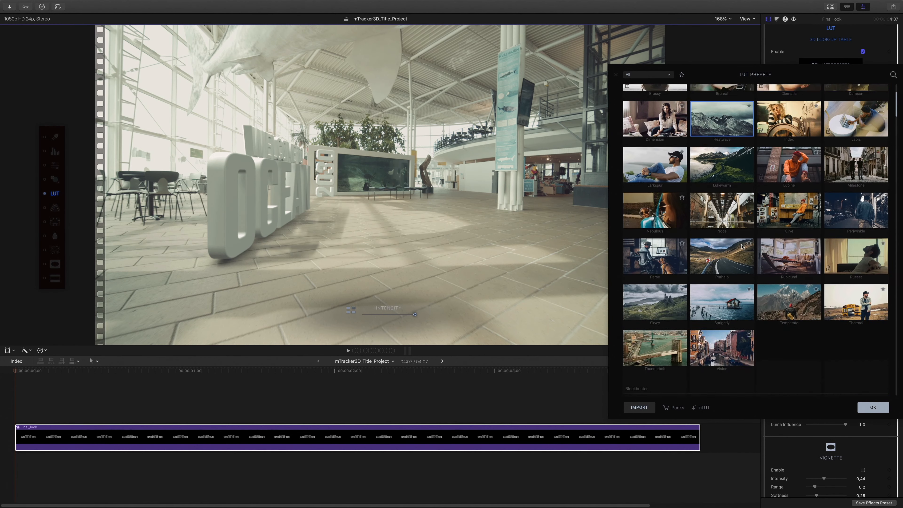
Step: Try other LUT presets such as Lukewarm on the Final_look clip, and apply the Dimension preset
click(782, 206)
click(714, 255)
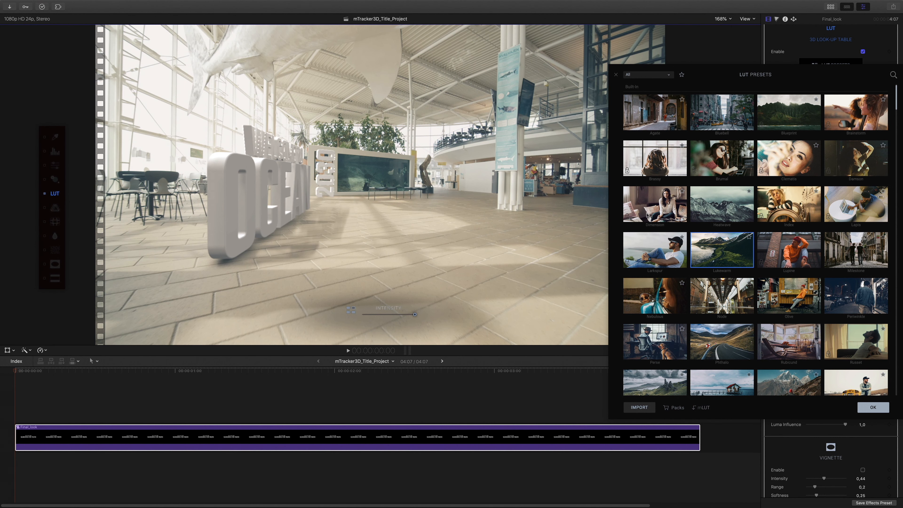
click(645, 211)
click(873, 407)
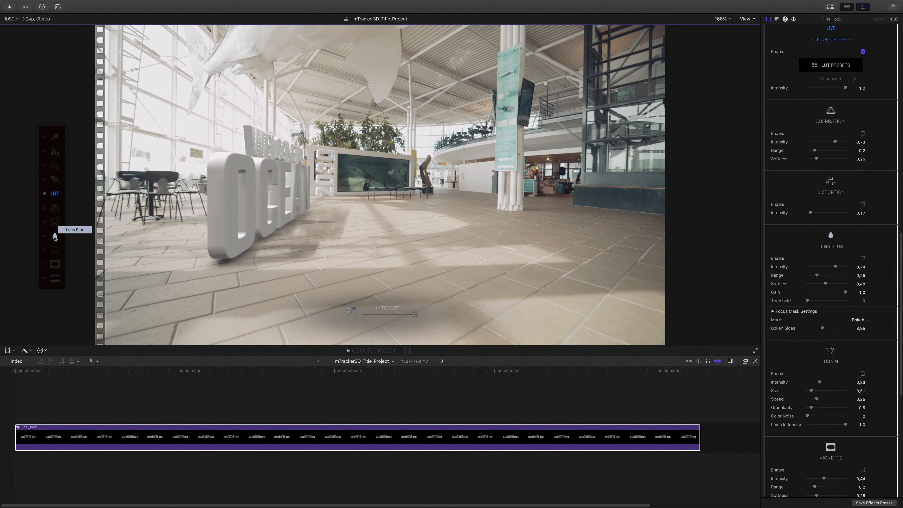
Step: Enable mFilmLook's lens blur with an intensity of 0.49, and enable the vignette
click(53, 236)
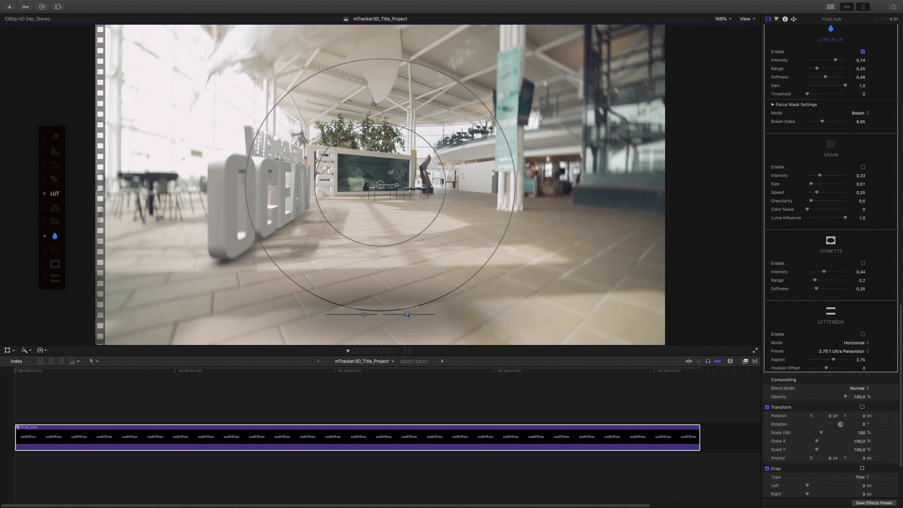
drag(407, 315, 351, 315)
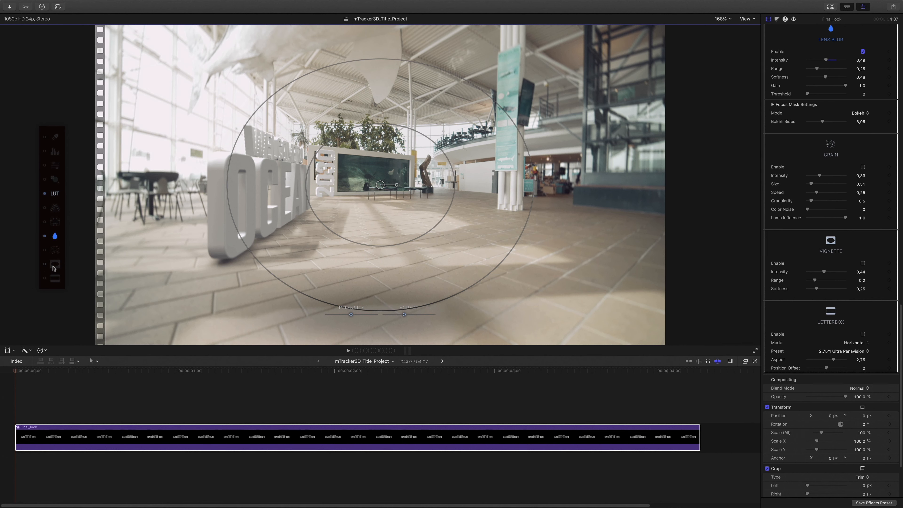
click(55, 264)
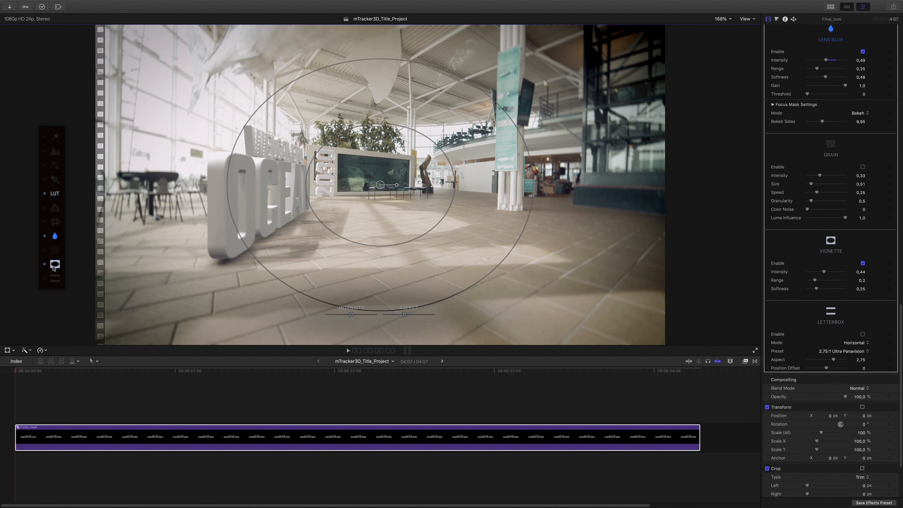